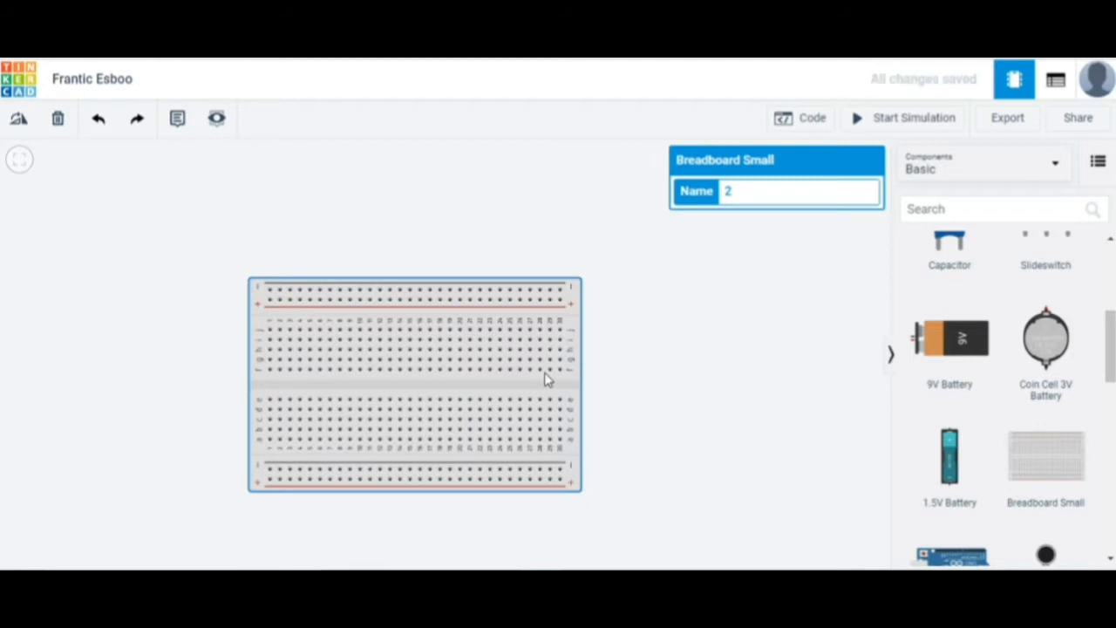
- Move the small breadboard to the right to free up room beside it for another component
left_click(410, 370)
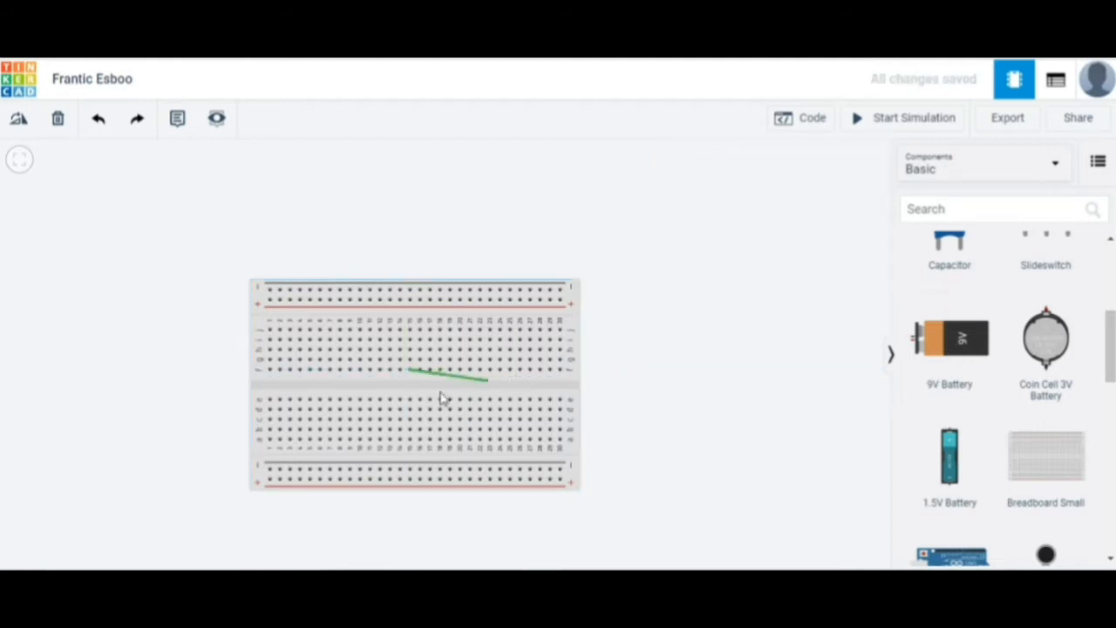
key("Escape")
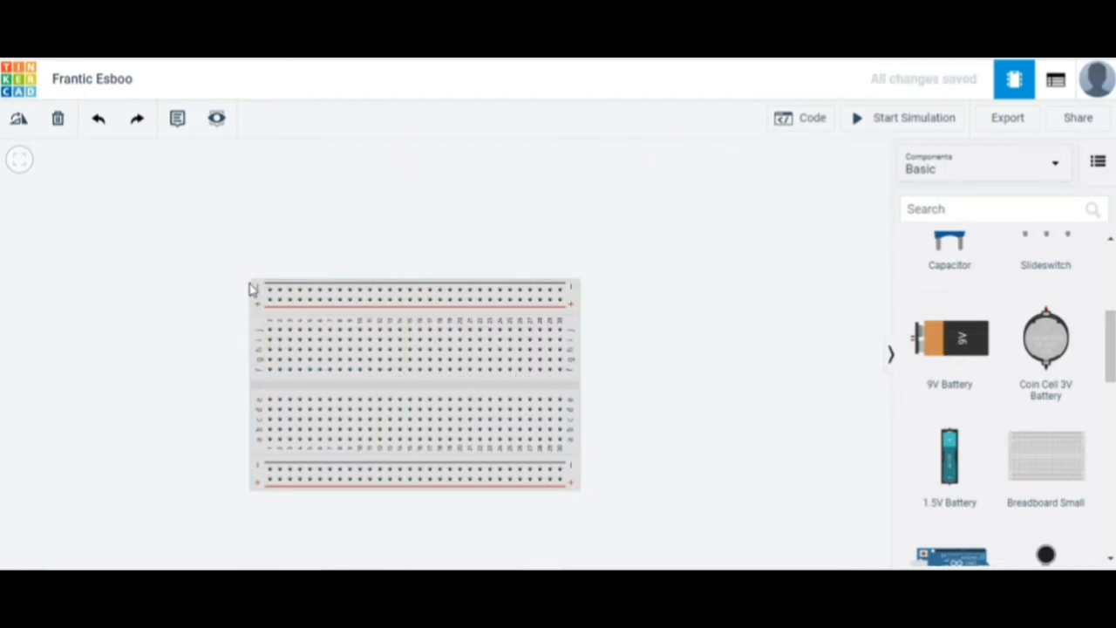
left_click(324, 357)
left_click_drag(331, 363, 510, 342)
- Add a 9V battery to the left of the breadboard, rotated 180° so its terminals face the board
left_click_drag(963, 344, 113, 352)
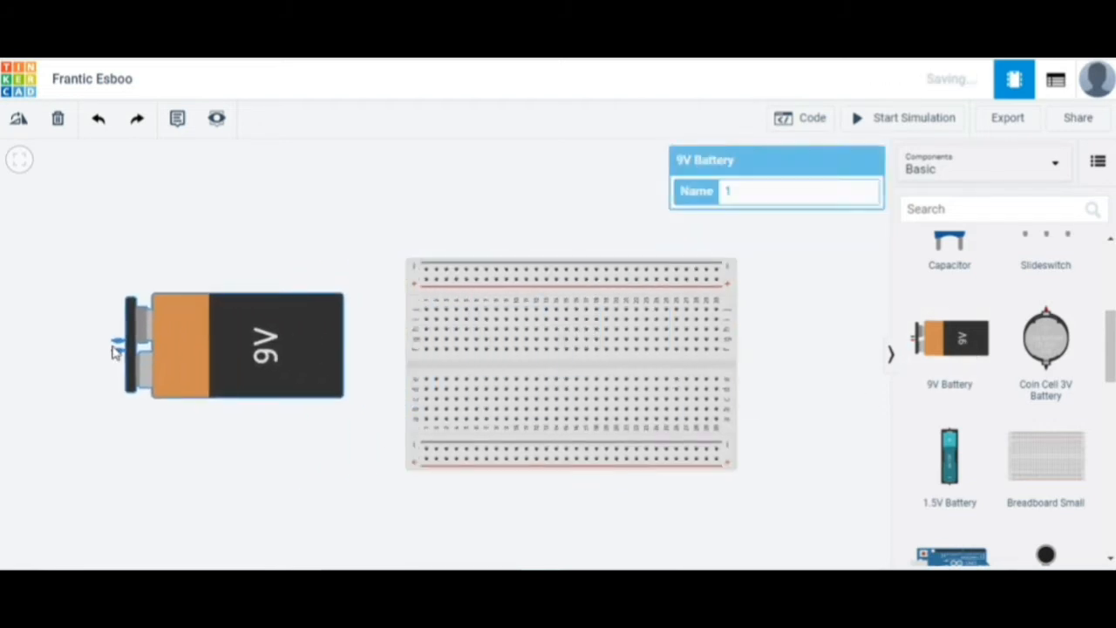
left_click(24, 122)
left_click(24, 121)
left_click(23, 121)
left_click(23, 121)
left_click(23, 121)
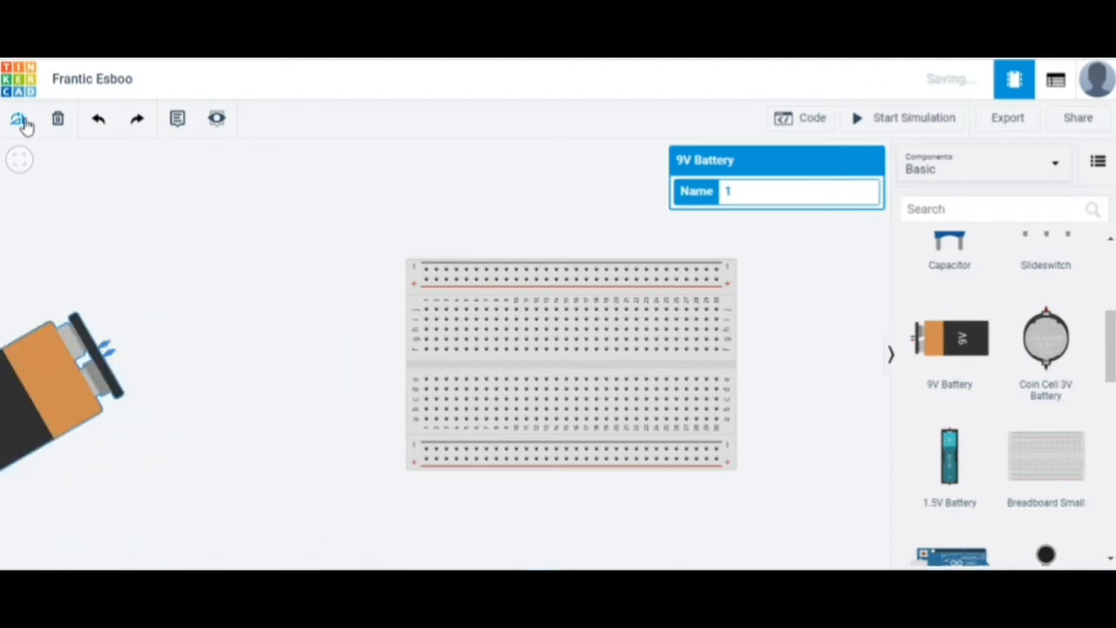
left_click(24, 121)
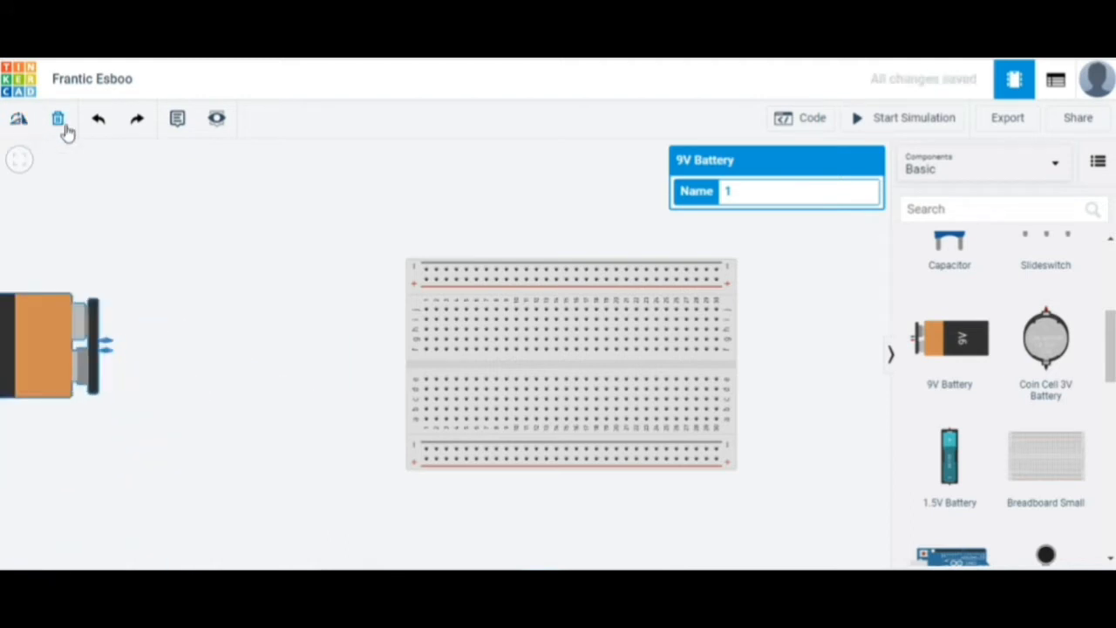
left_click_drag(62, 357, 199, 368)
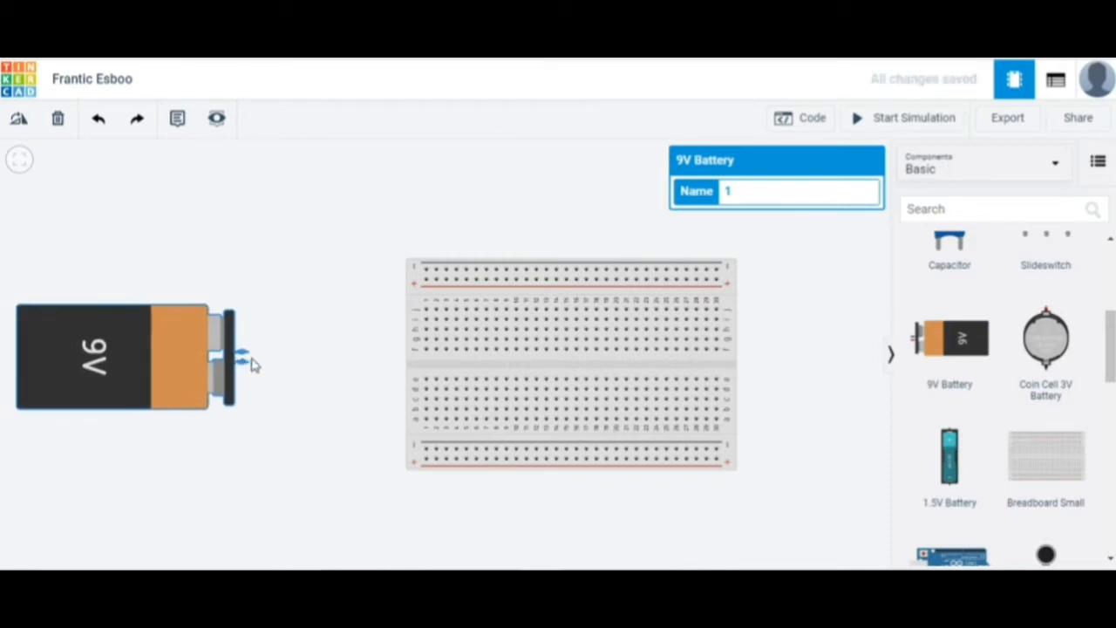
left_click(196, 421)
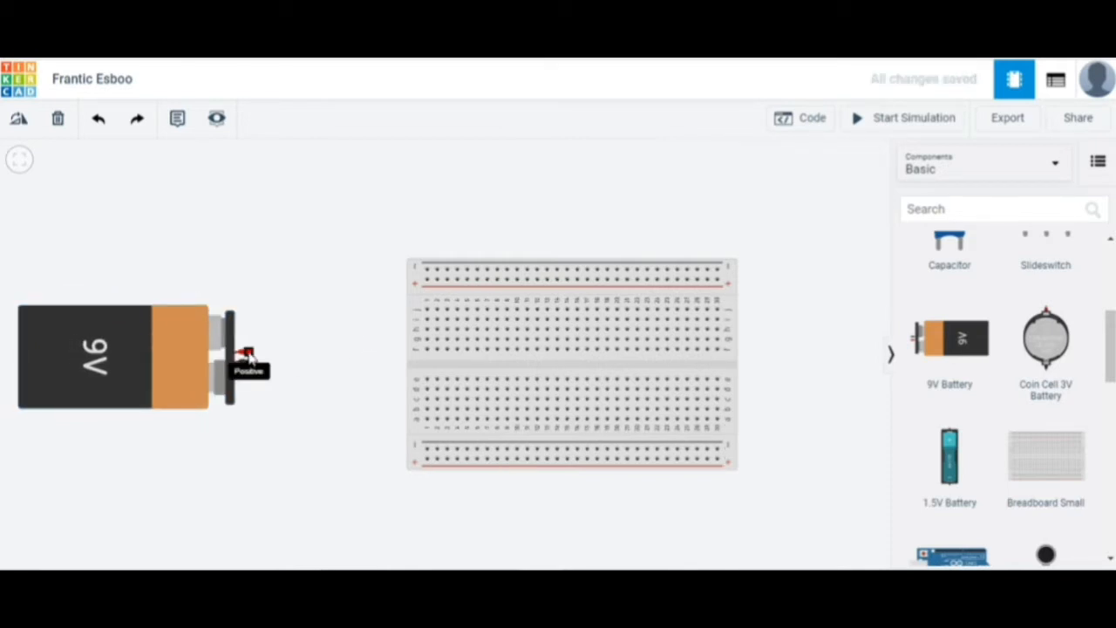
- Wire the battery's positive terminal to the breadboard's upper positive rail and its negative terminal to the lower negative rail, both at column 1
left_click(247, 353)
left_click(417, 286)
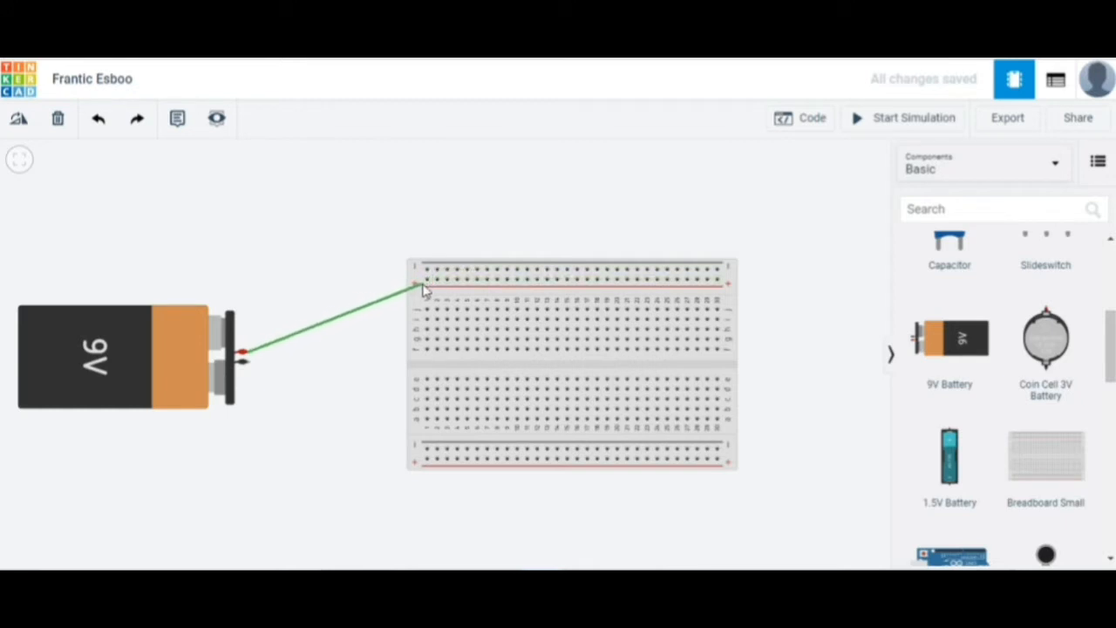
left_click(427, 280)
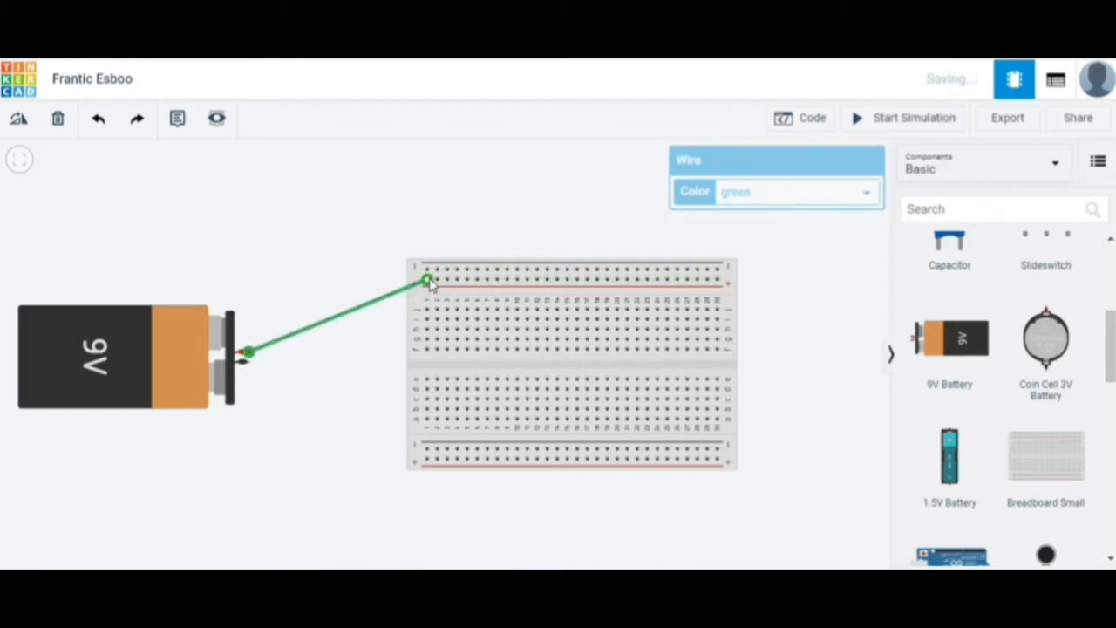
left_click(247, 365)
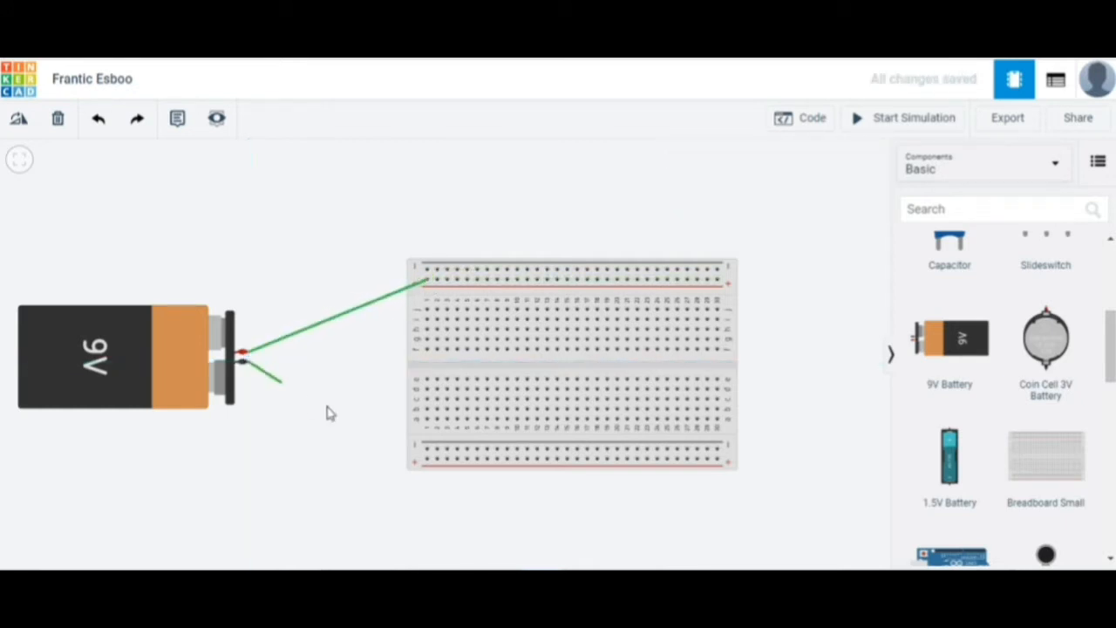
left_click(426, 450)
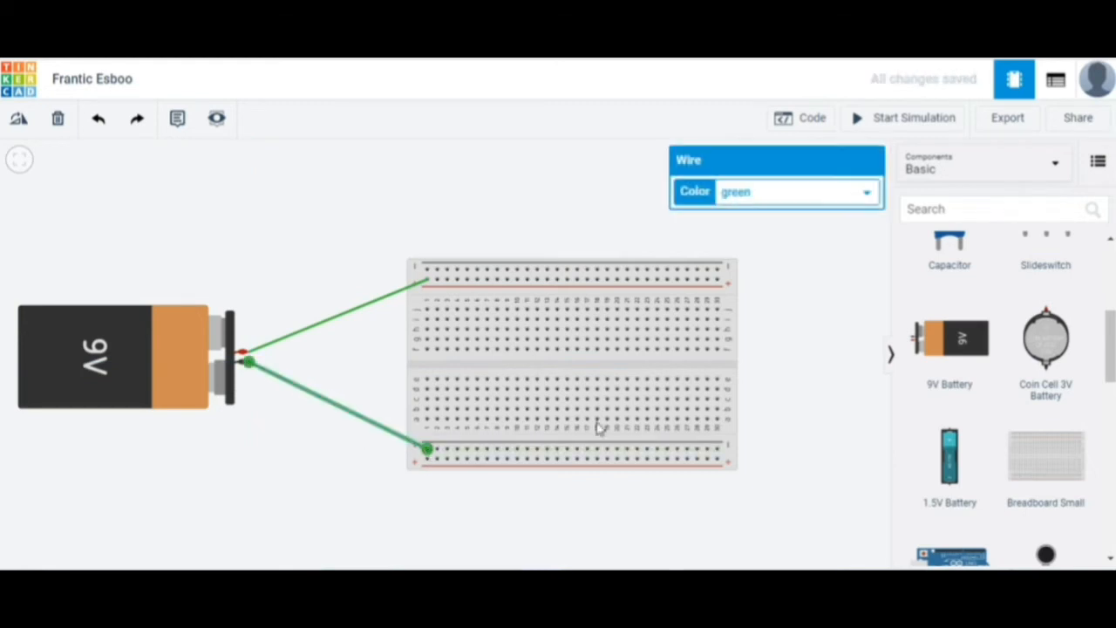
- Place a red LED on the upper half of the breadboard at columns 16 and 17, rotated 180° so its legs point upward
scroll(1001, 426, "down", 6)
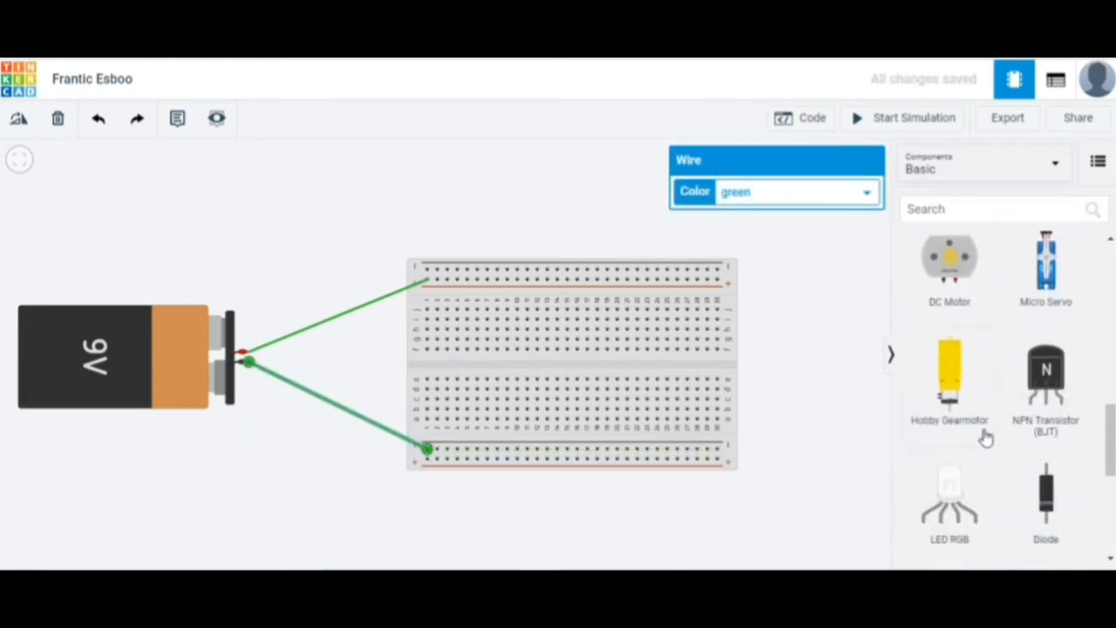
scroll(984, 435, "down", 4)
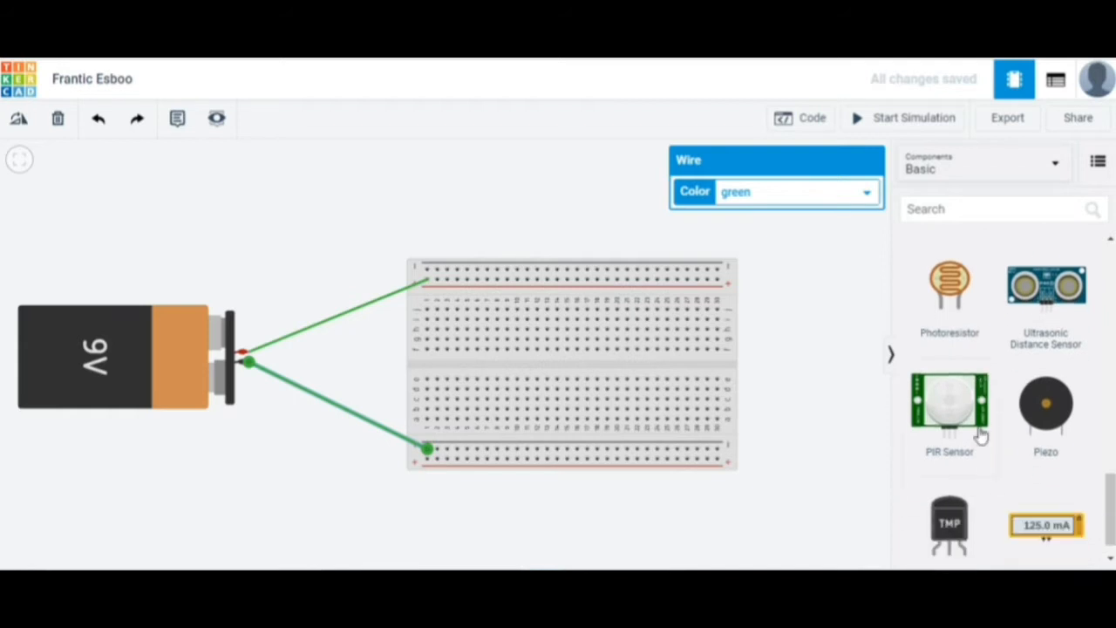
scroll(977, 463, "up", 10)
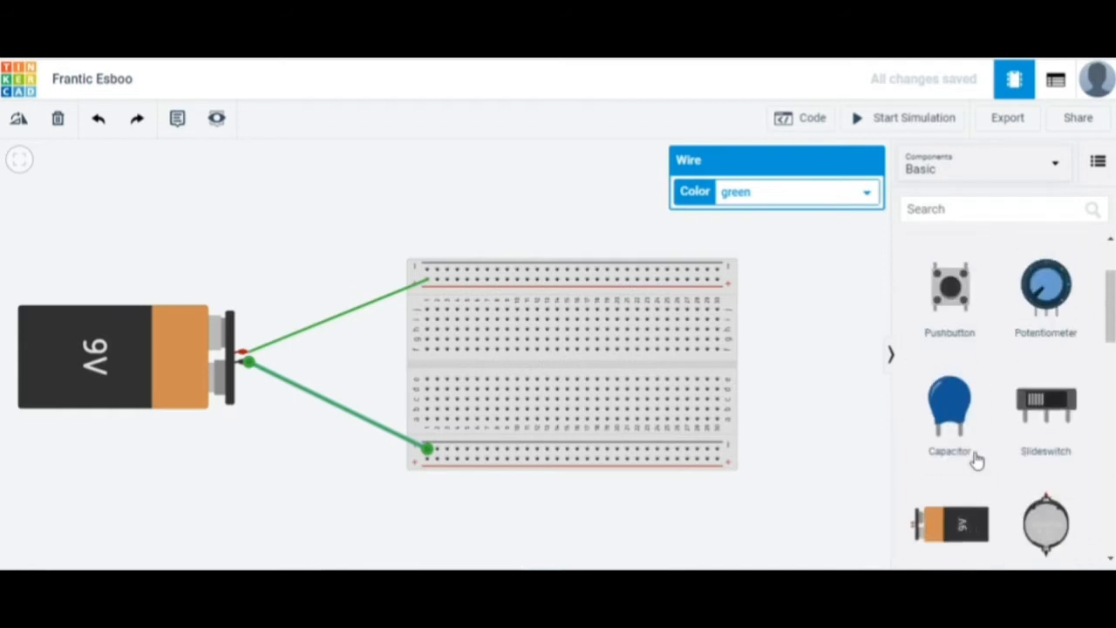
left_click_drag(1012, 313, 590, 340)
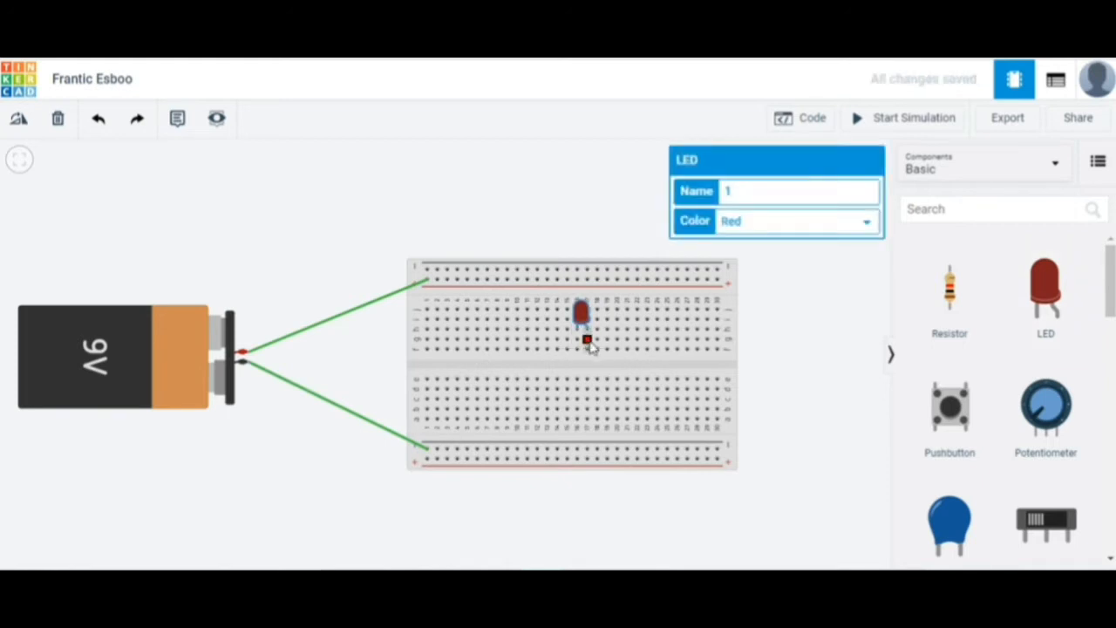
left_click(21, 120)
left_click(21, 121)
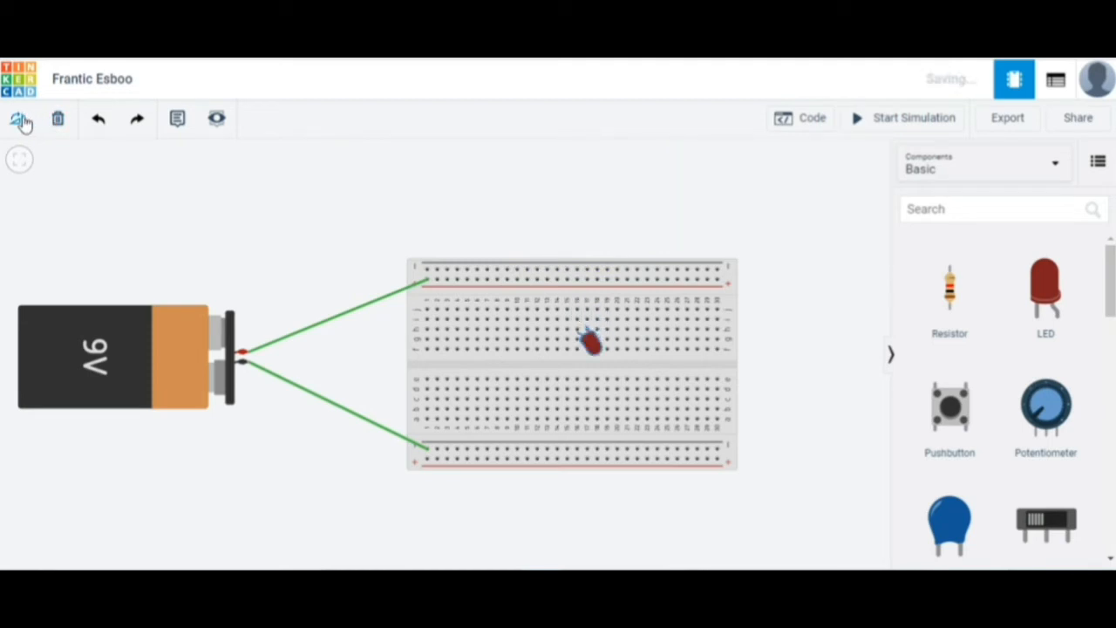
left_click(21, 120)
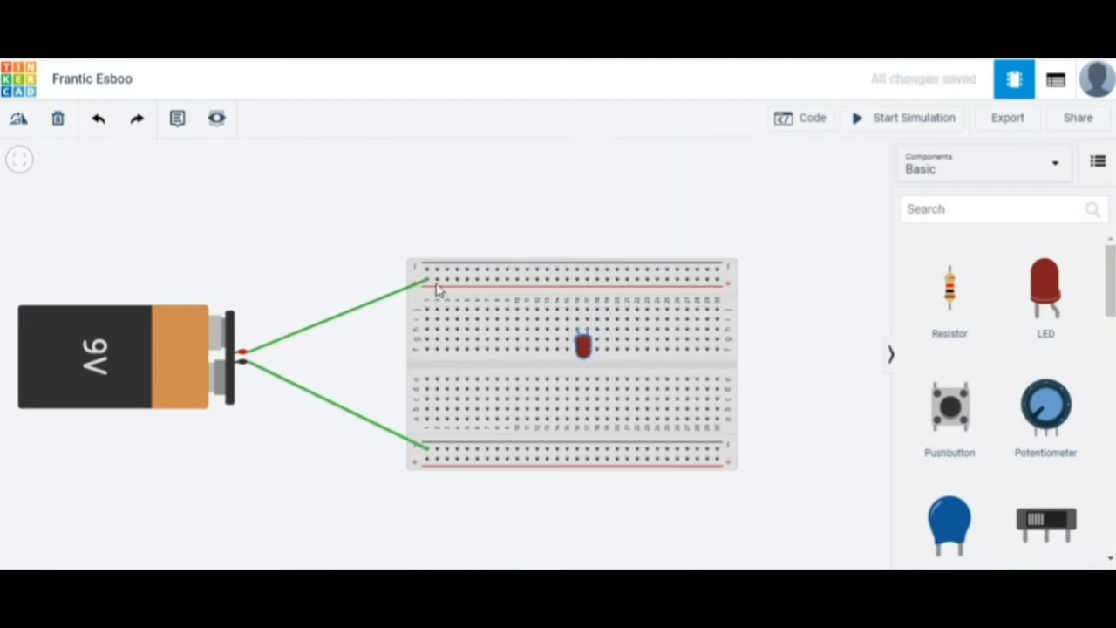
- Wire the LED's column 16 leg to the upper positive rail and its column 17 leg to the lower negative rail
left_click(576, 284)
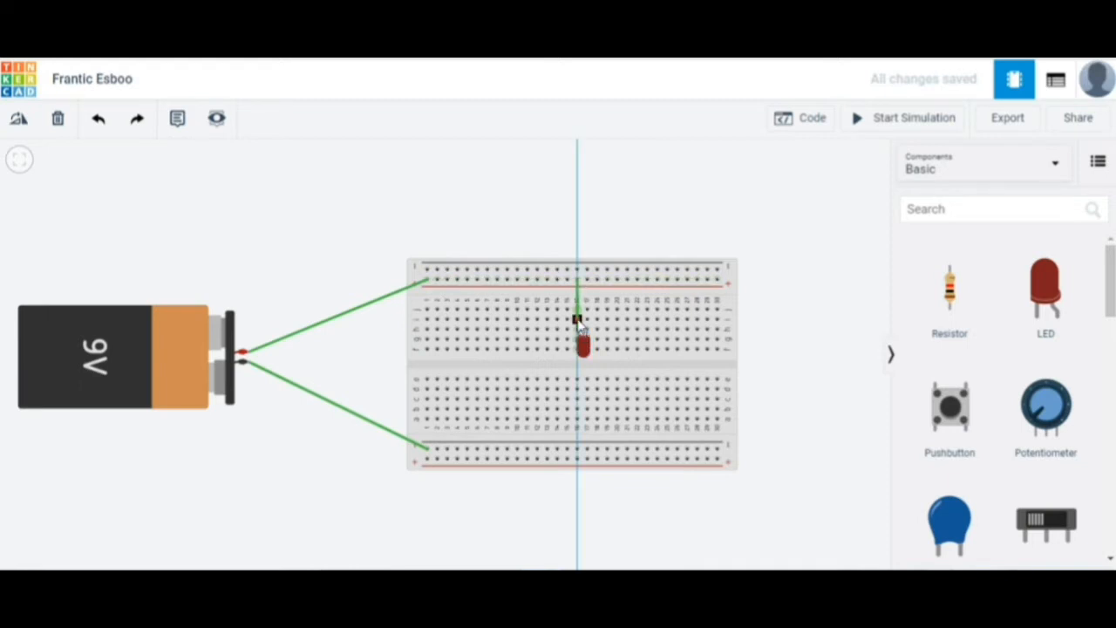
left_click(576, 319)
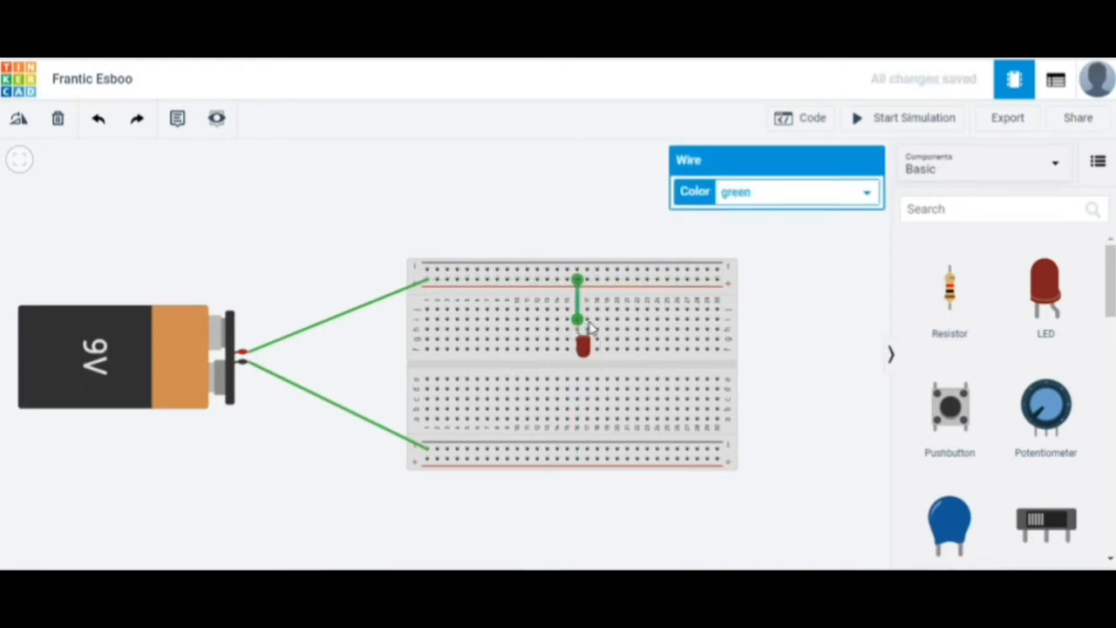
left_click(586, 319)
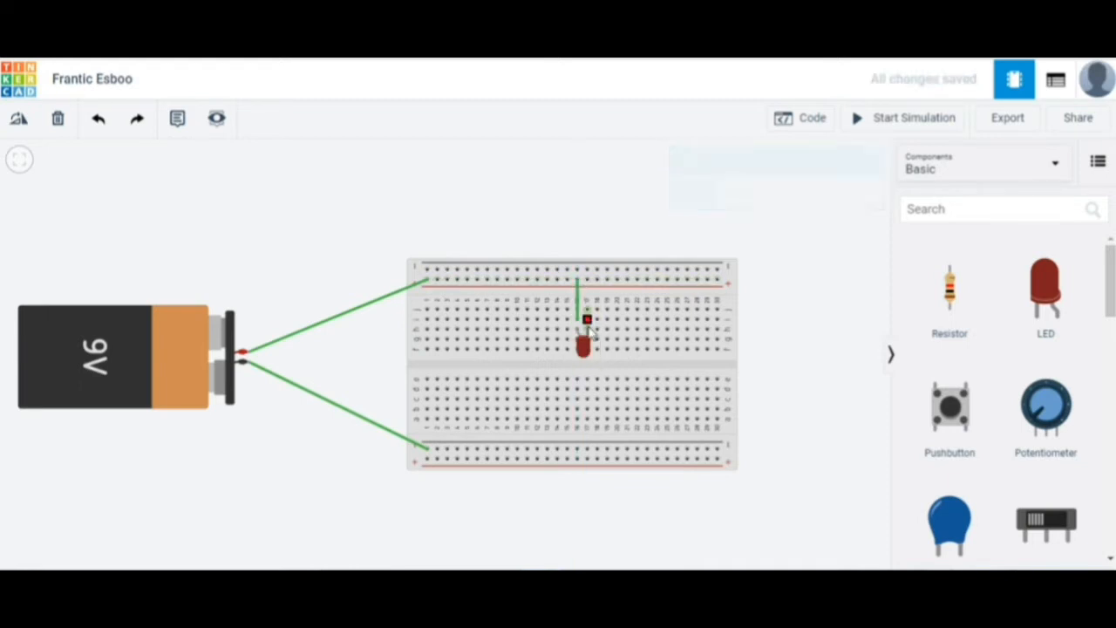
left_click(587, 448)
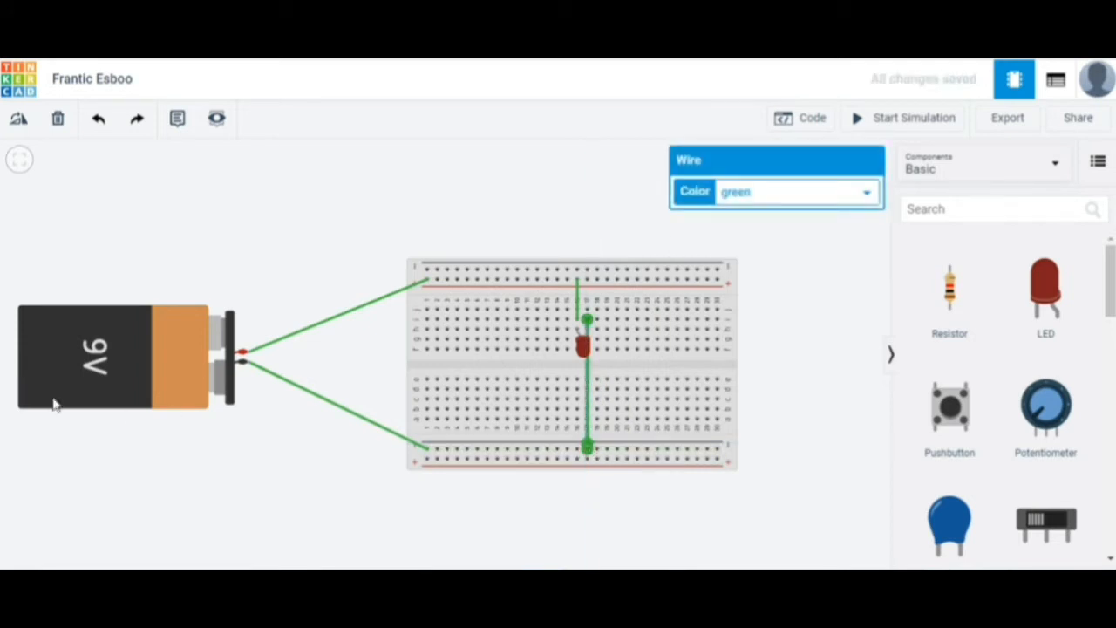
- Run the simulation to check how the LED behaves when connected directly to the battery, and stop it
left_click(83, 347)
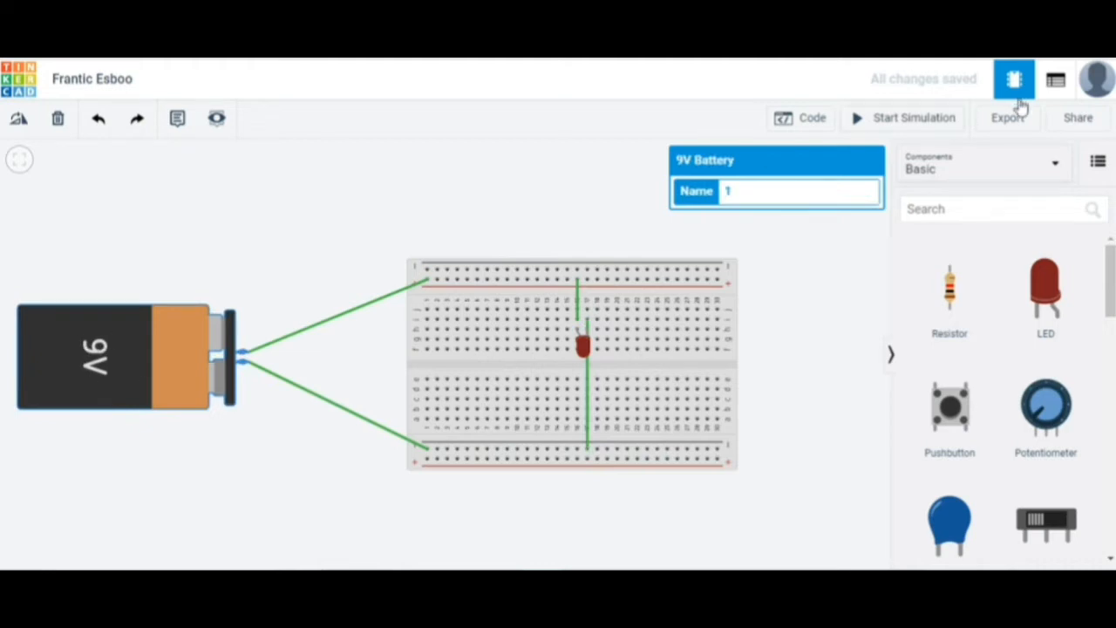
left_click(952, 123)
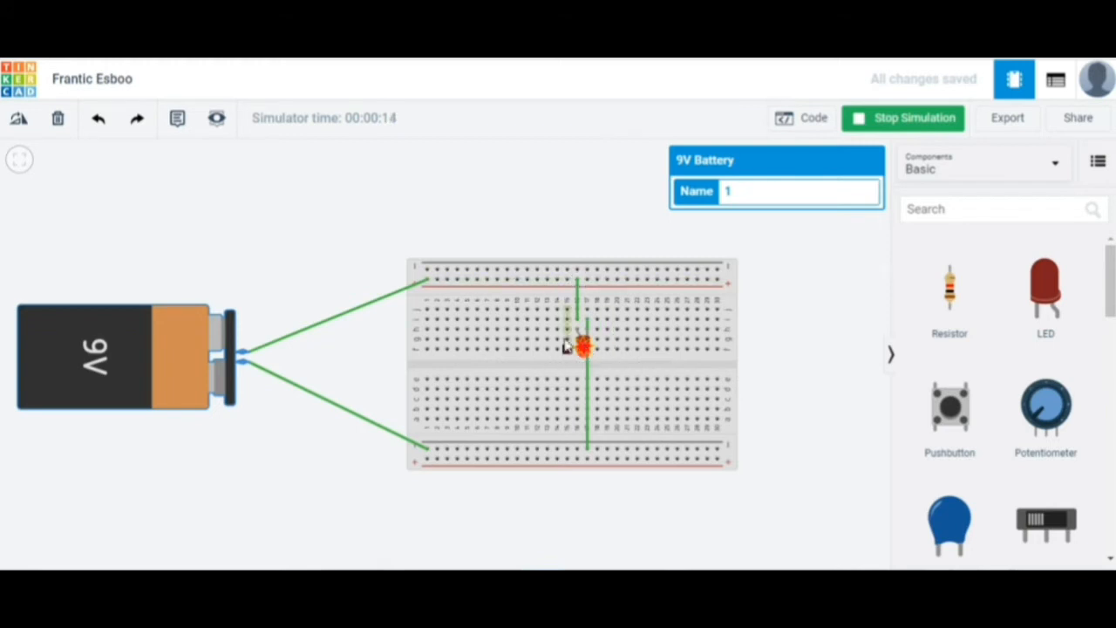
left_click(890, 125)
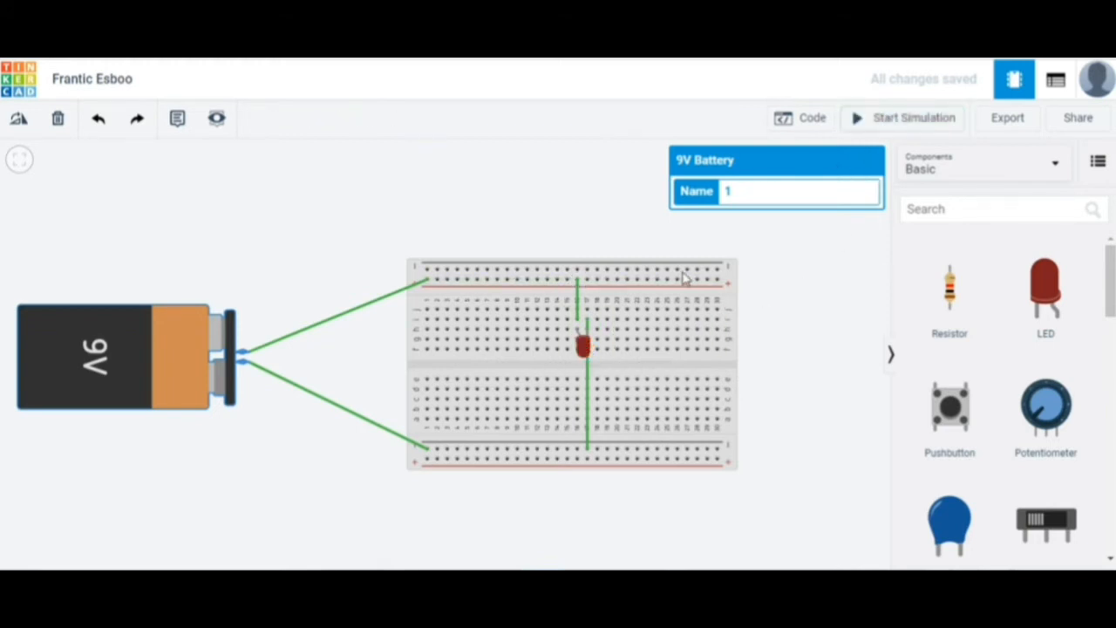
- Delete the wire between the positive rail and the LED, and place a resistor horizontally across columns 5 to 9
left_click(578, 300)
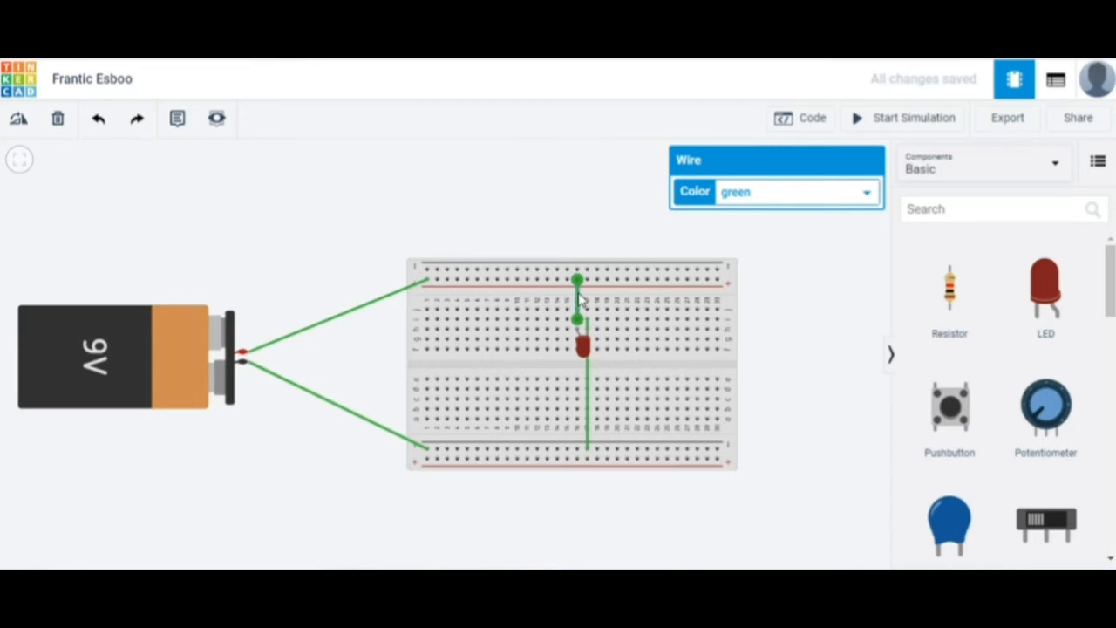
key("Delete")
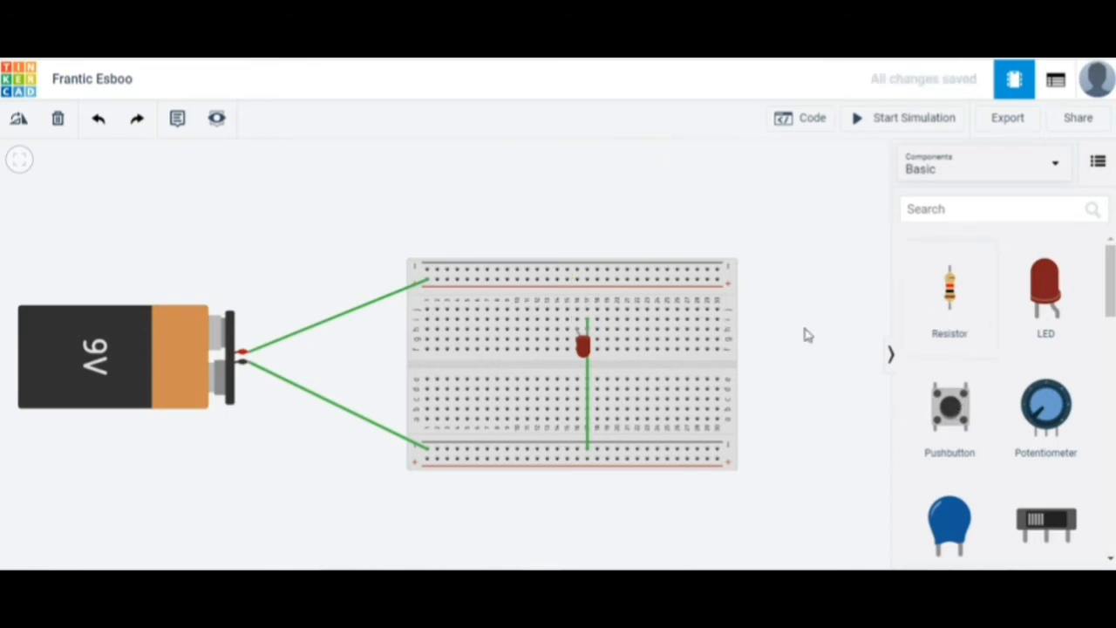
left_click_drag(950, 292, 486, 329)
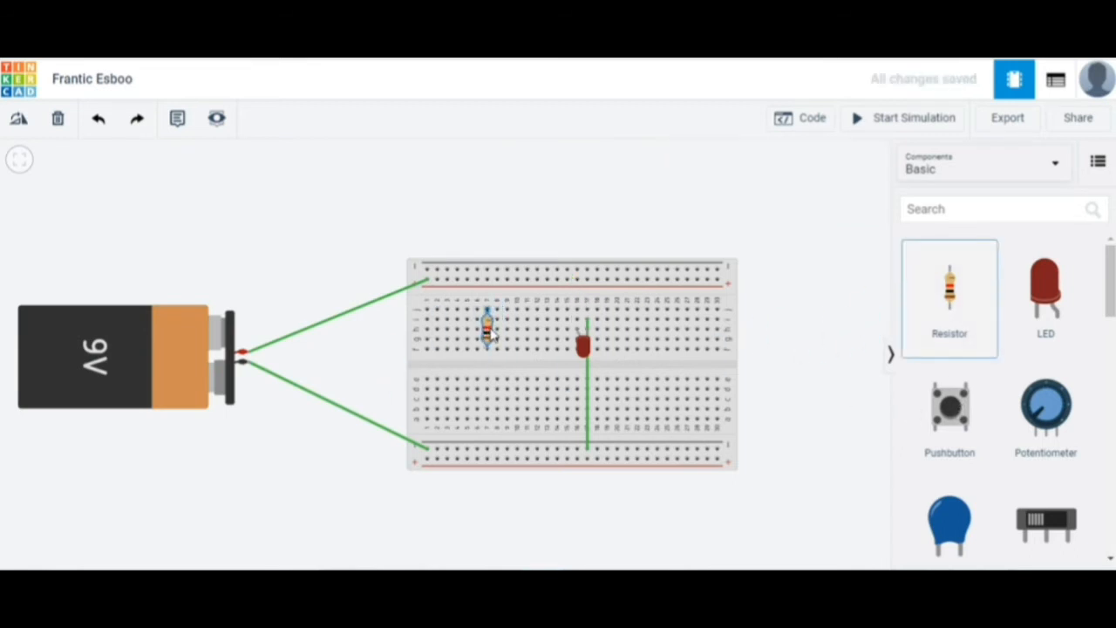
left_click(18, 122)
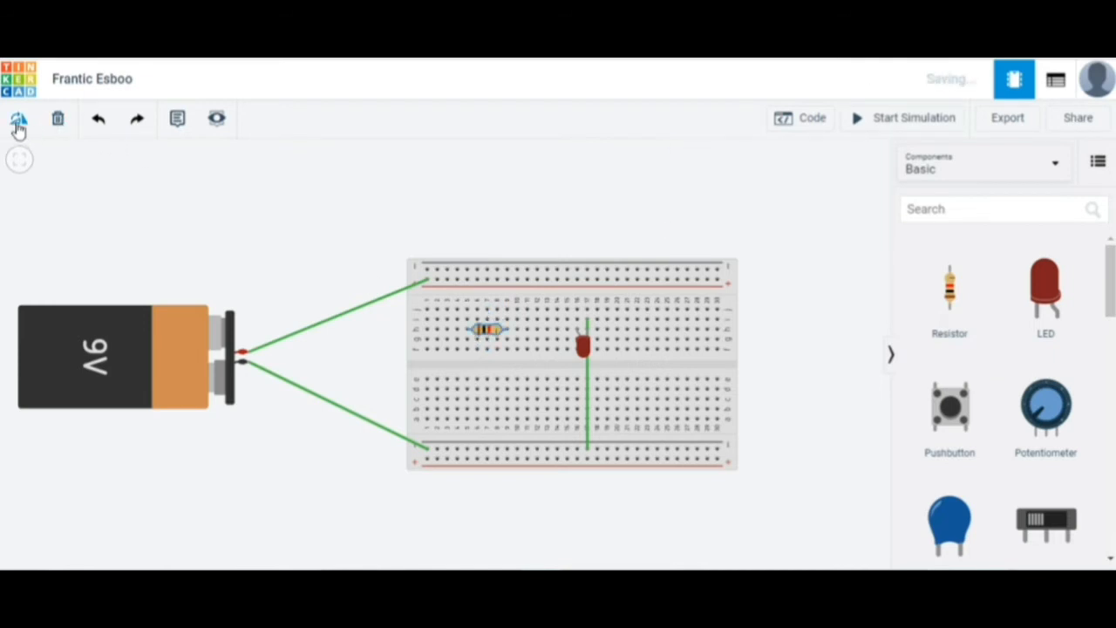
- Wire the upper positive rail to the resistor's column 5 end, and its column 9 end to the LED leg at column 16
left_click(438, 280)
left_click(468, 320)
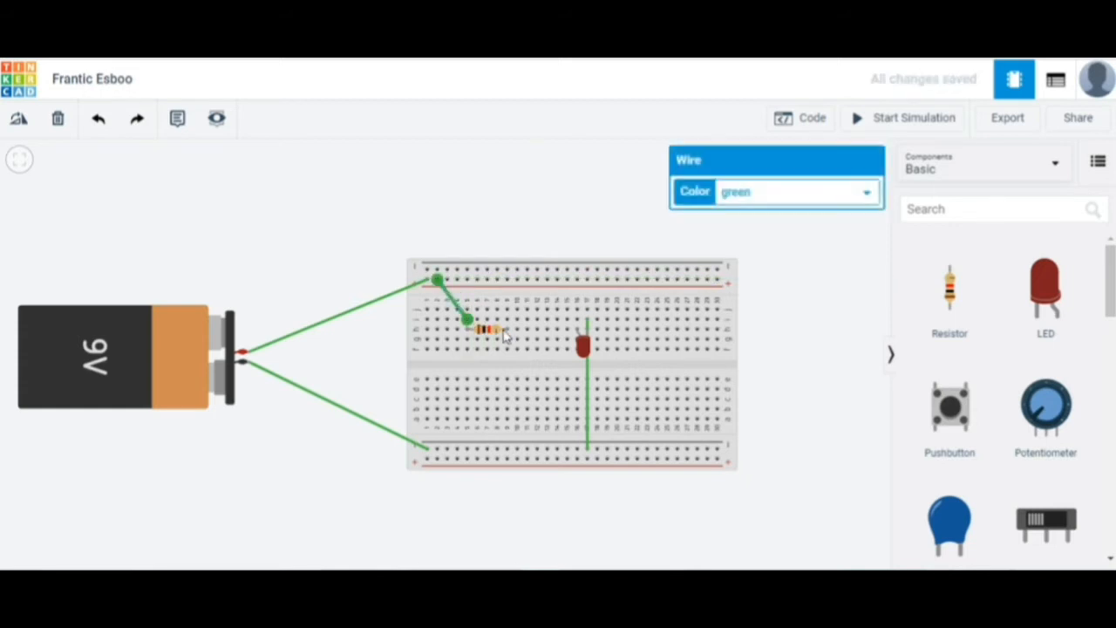
left_click(502, 321)
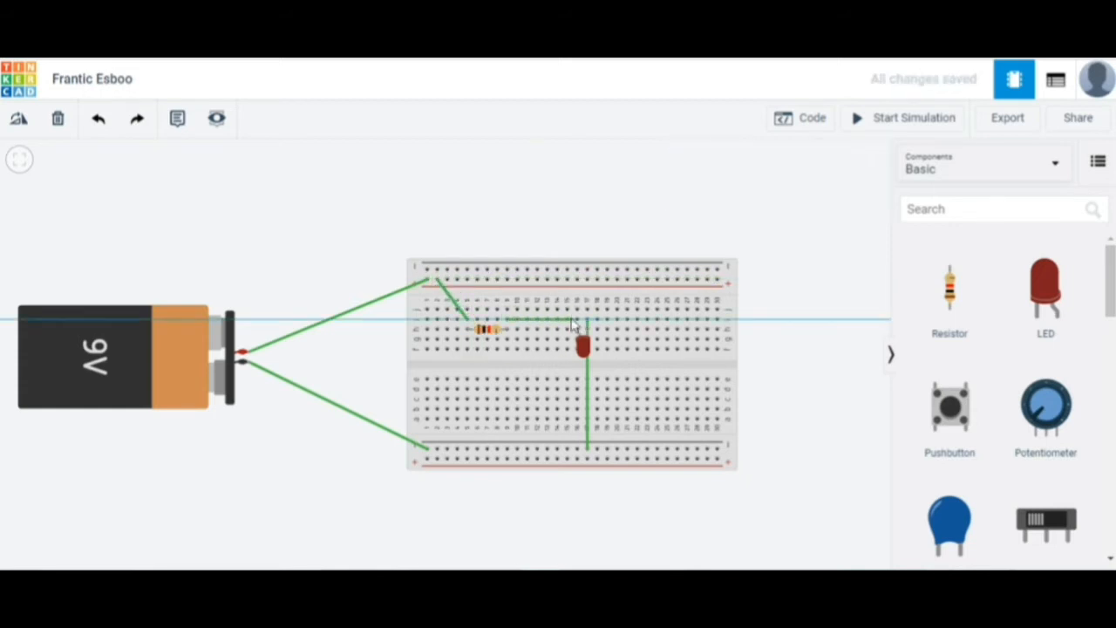
left_click(578, 320)
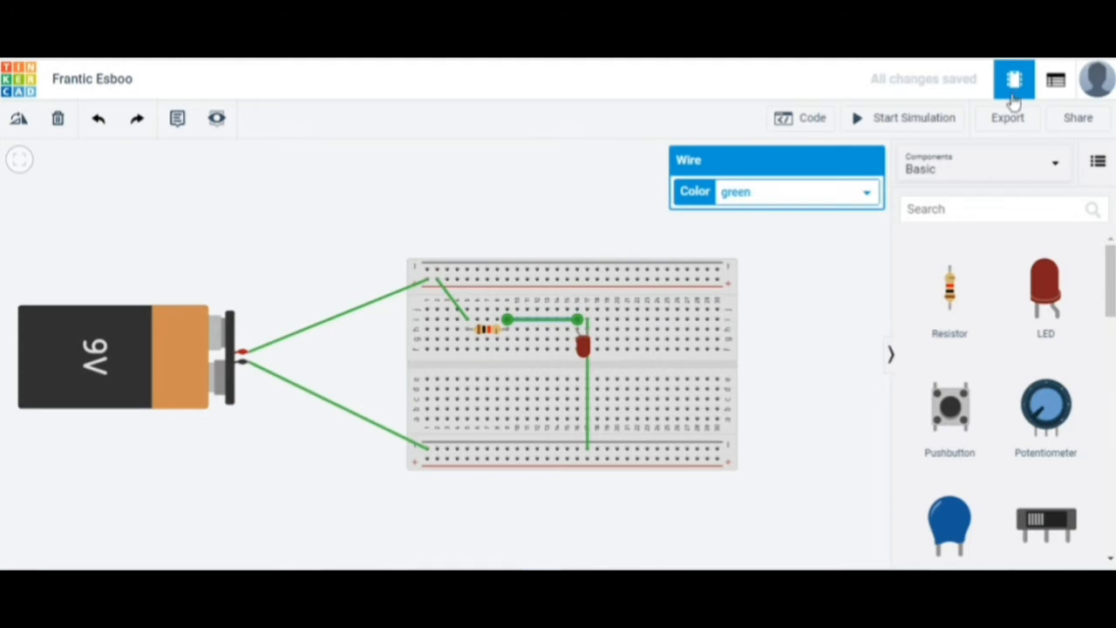
- Start the simulation and change the color of the wire between the resistor and the LED to turquoise
left_click(914, 118)
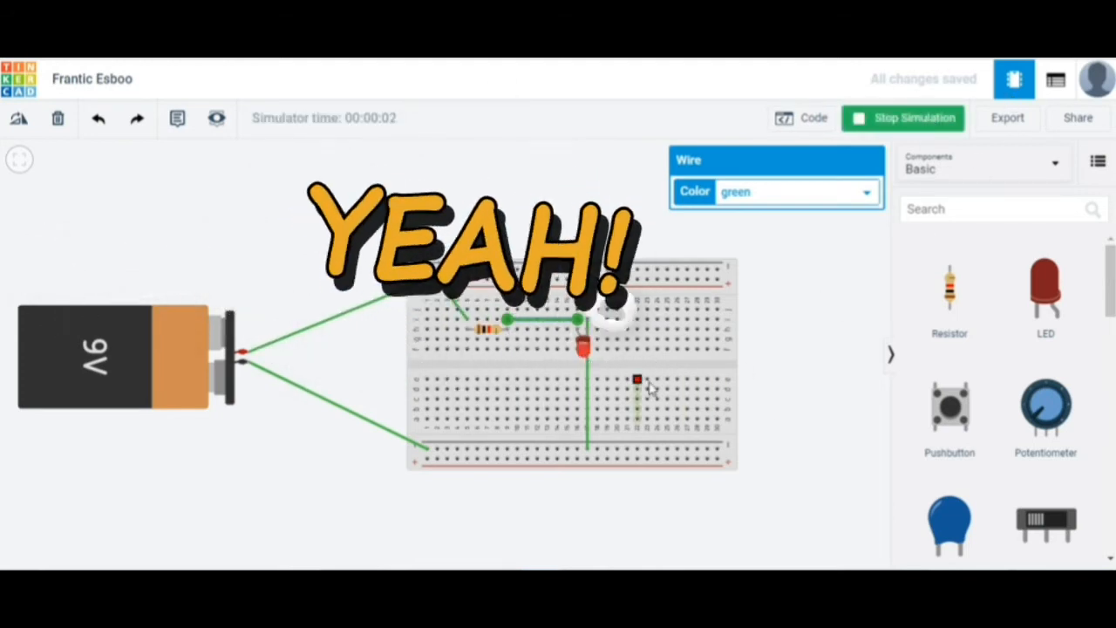
left_click(815, 192)
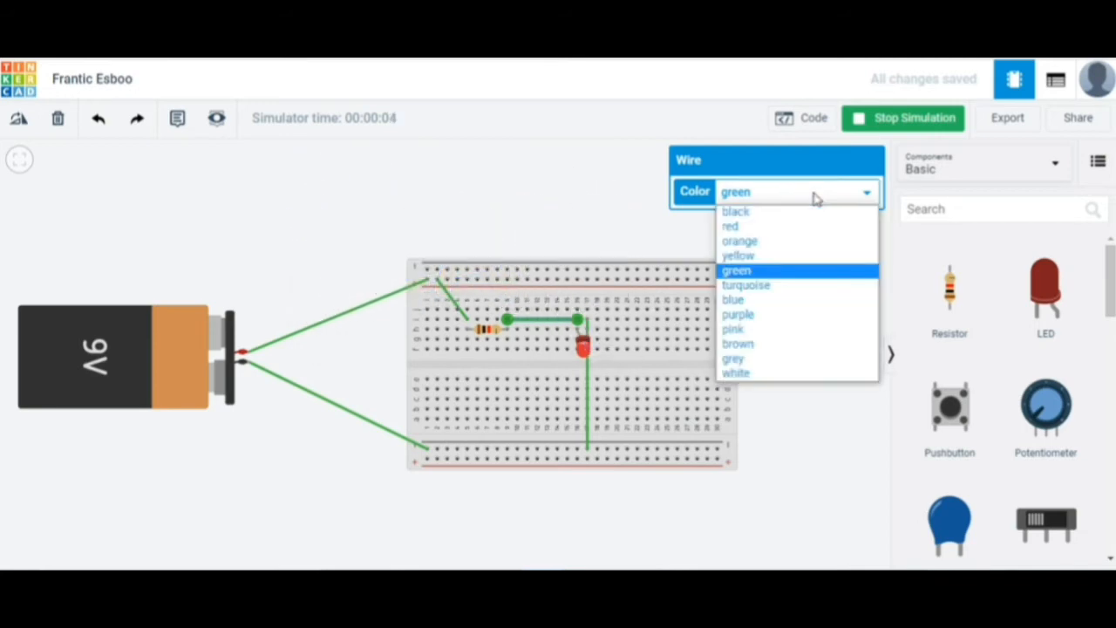
left_click(771, 291)
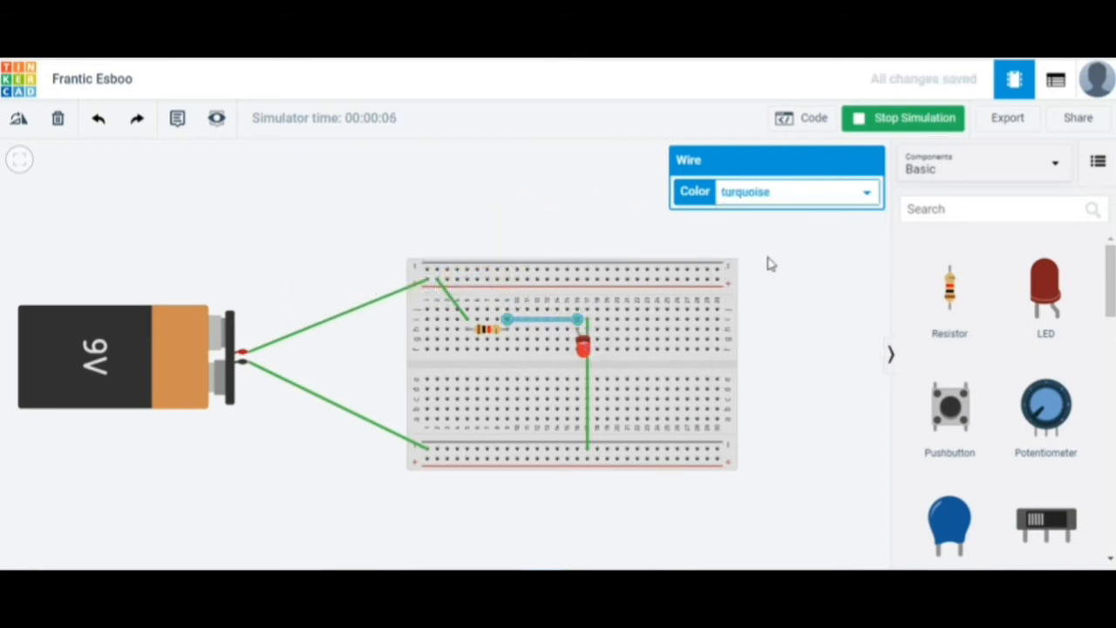
left_click(768, 263)
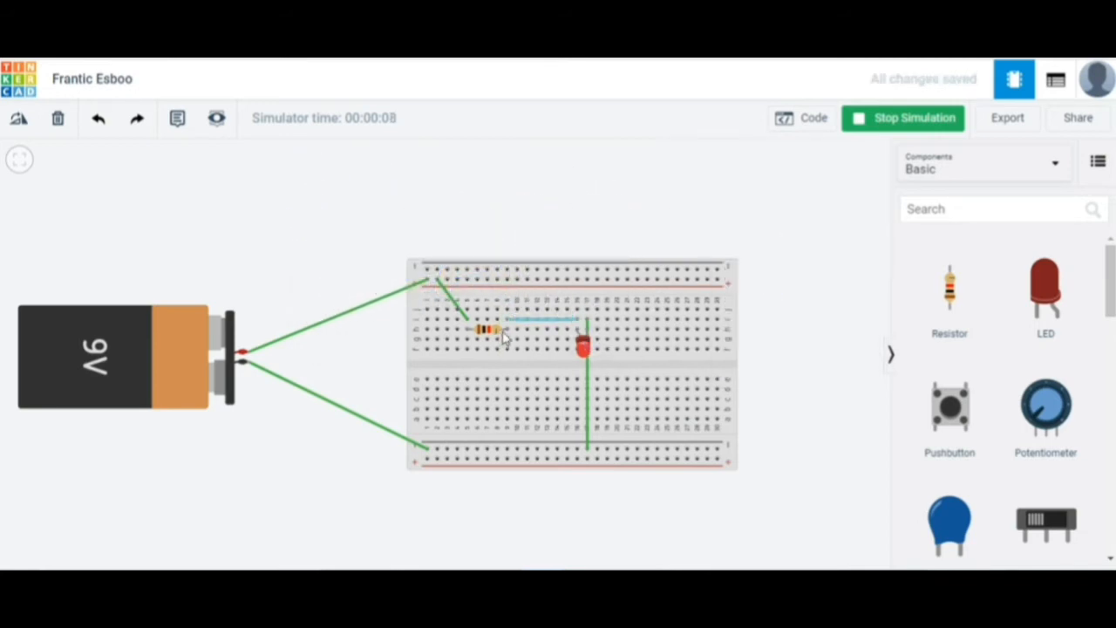
- Change the color of the wire between the resistor and the LED to green
left_click(573, 325)
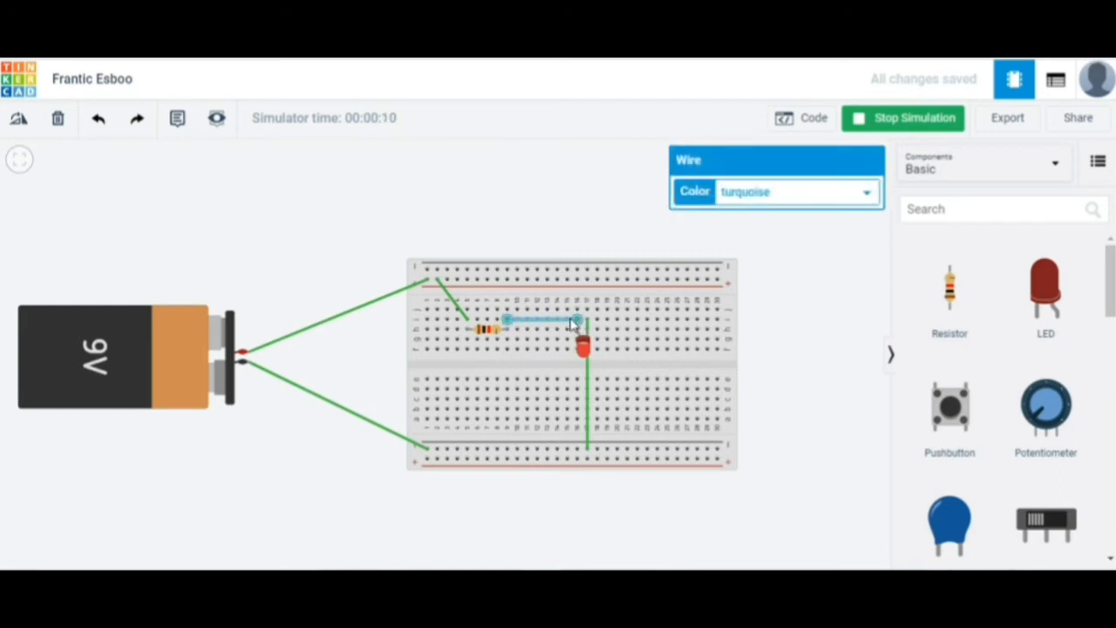
left_click(762, 200)
left_click(771, 272)
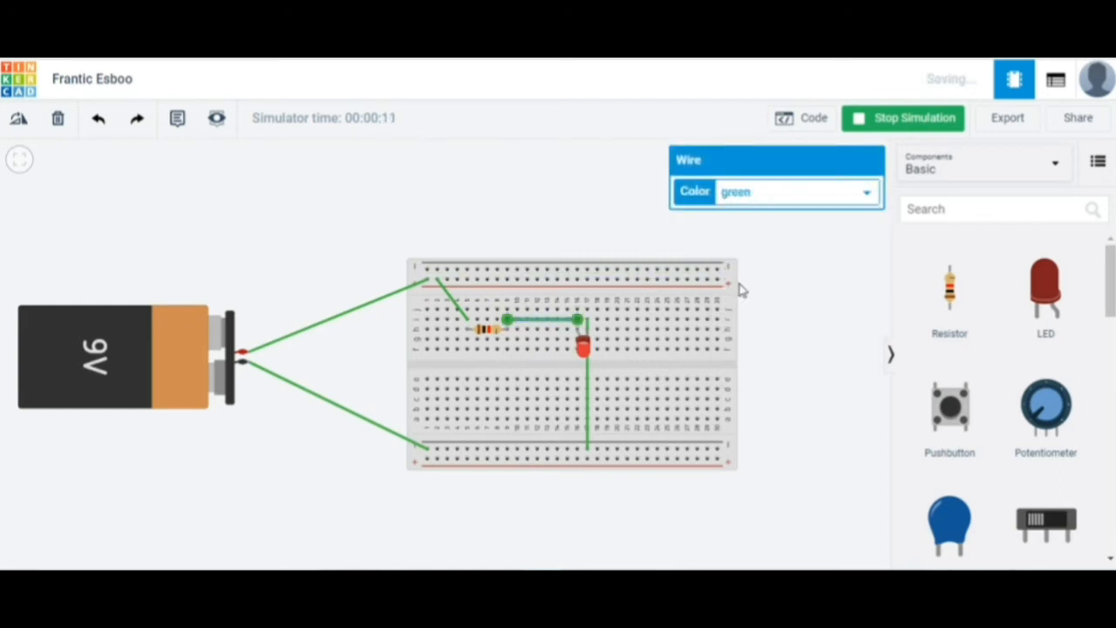
- Try orange and yellow as the color of the LED
left_click(586, 350)
left_click(779, 227)
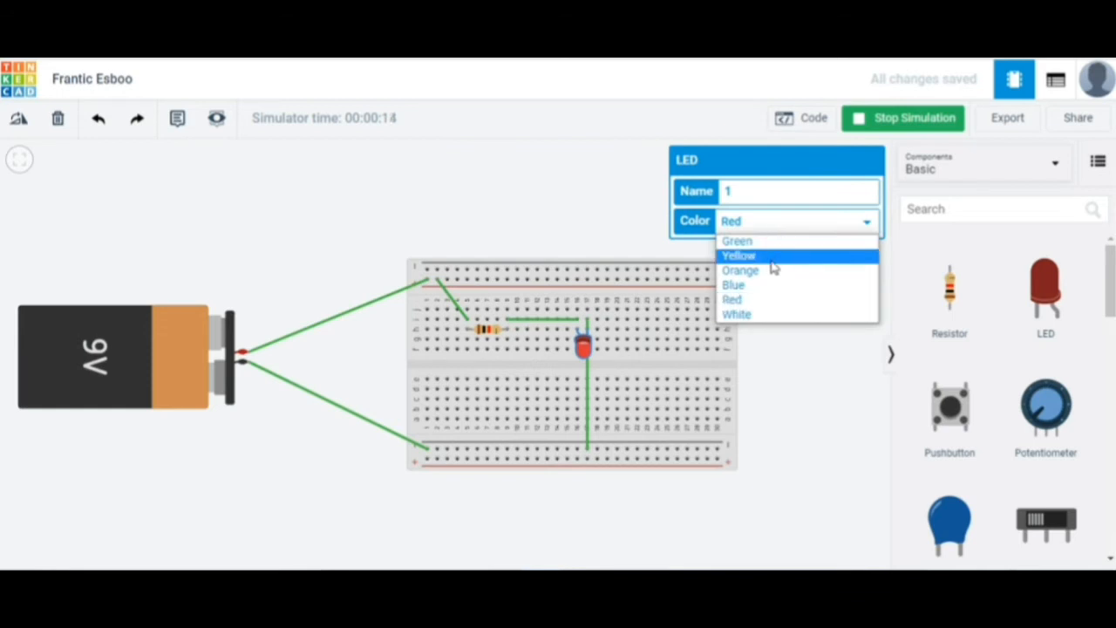
left_click(772, 271)
left_click(788, 229)
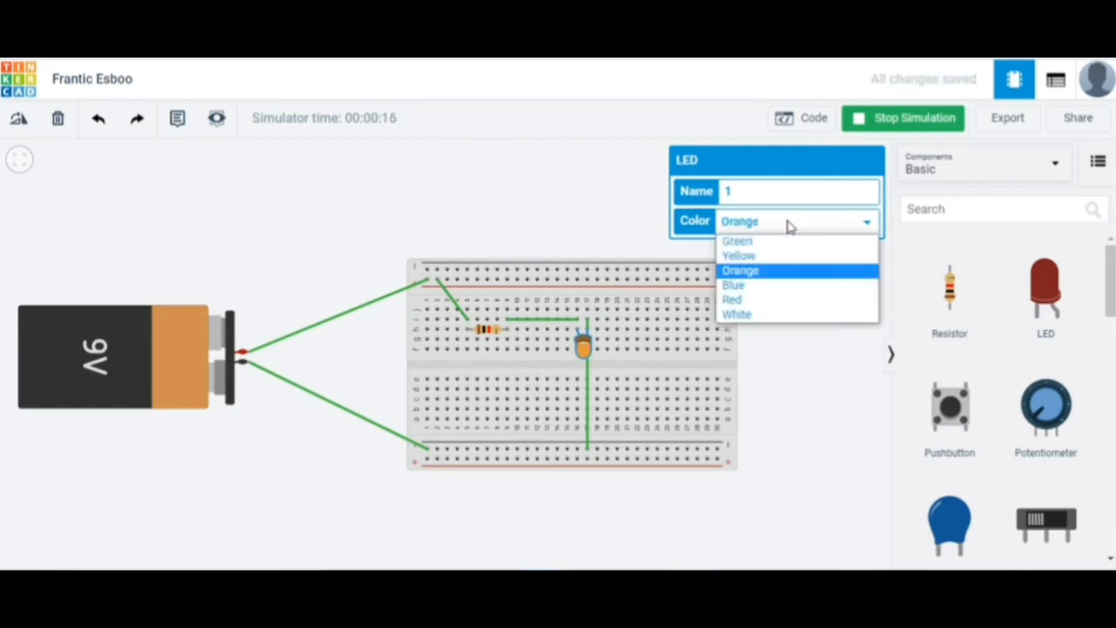
left_click(767, 254)
left_click(783, 229)
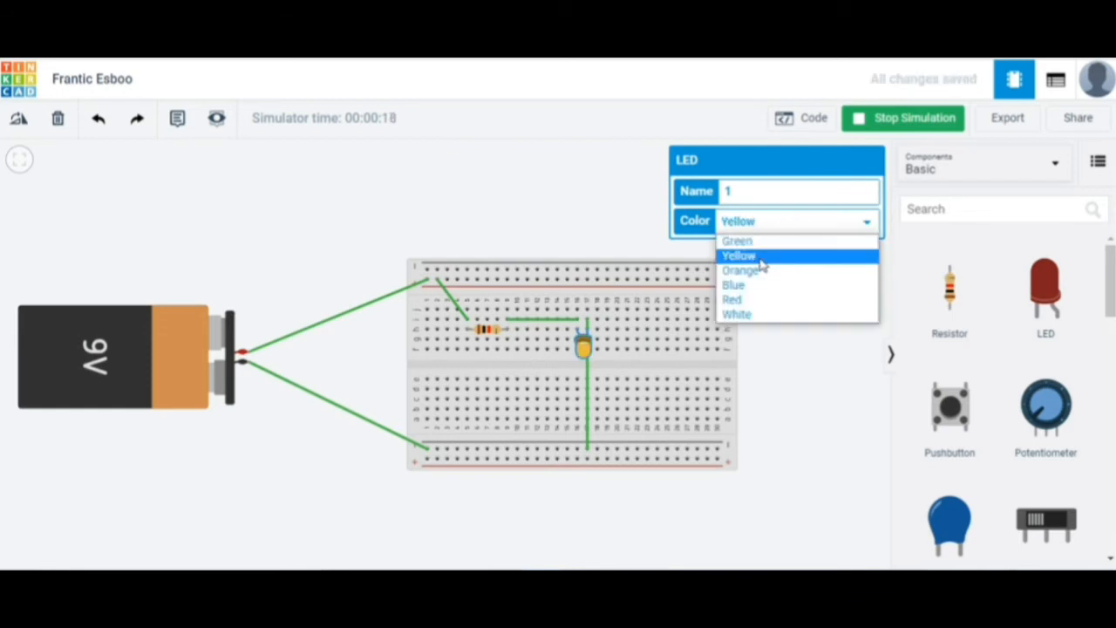
left_click(748, 315)
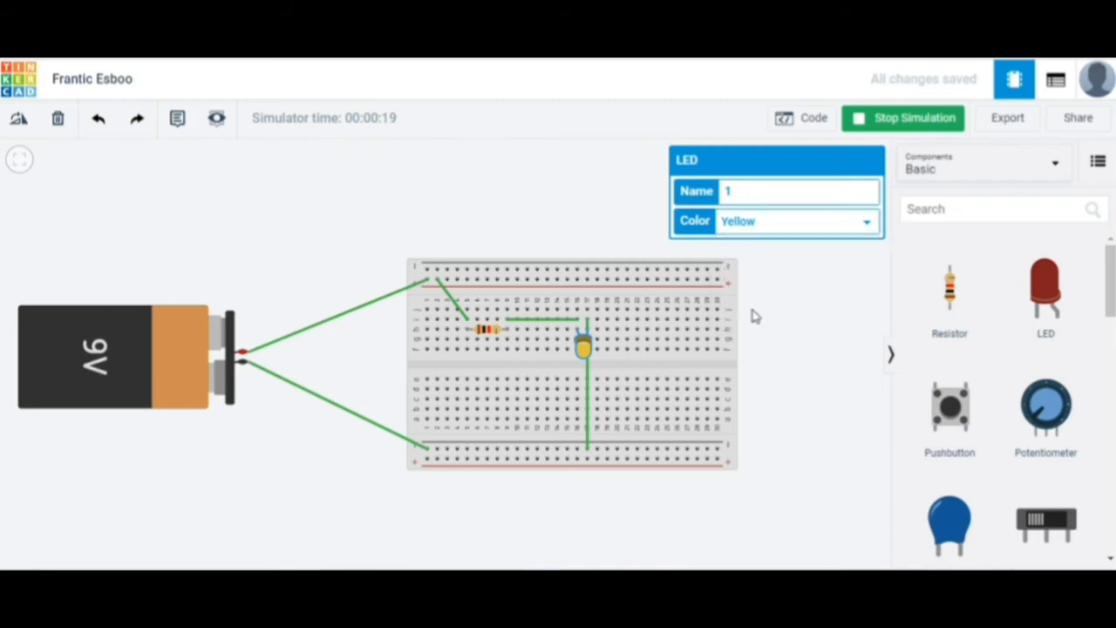
- Set the LED's color to green and stop the simulation
left_click(758, 229)
left_click(753, 244)
left_click(822, 281)
left_click(882, 125)
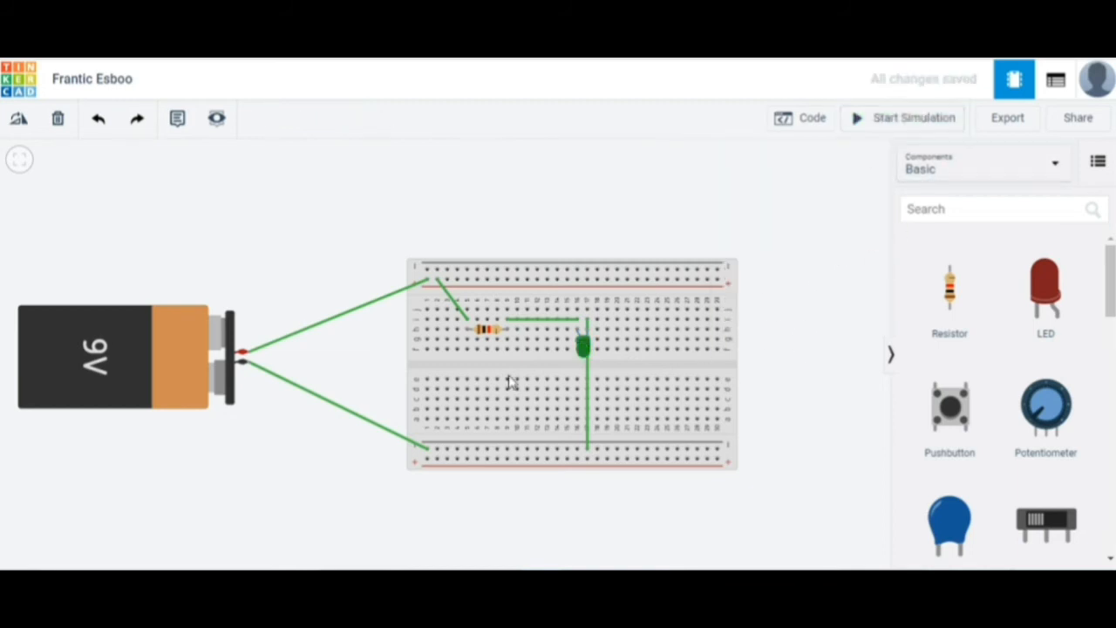
- Delete the resistor and place a potentiometer on the upper part of the breadboard with its legs in columns 5 to 7
left_click(491, 329)
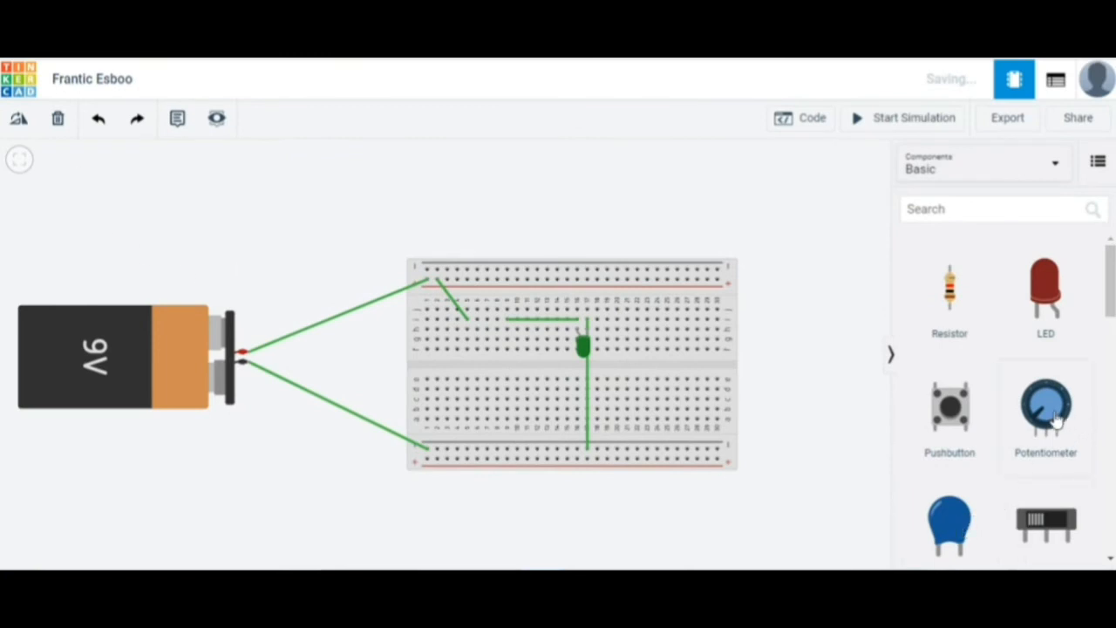
left_click_drag(1049, 421, 476, 308)
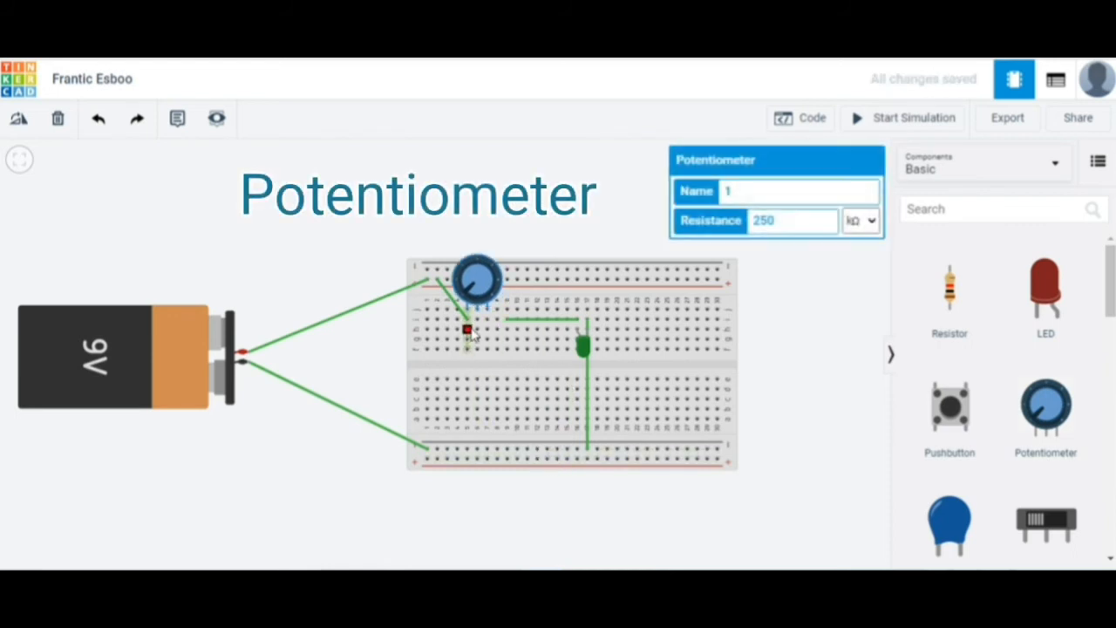
- Wire the potentiometer's middle leg at column 6 to column 9, and its column 7 leg to the lower negative rail
left_click(477, 321)
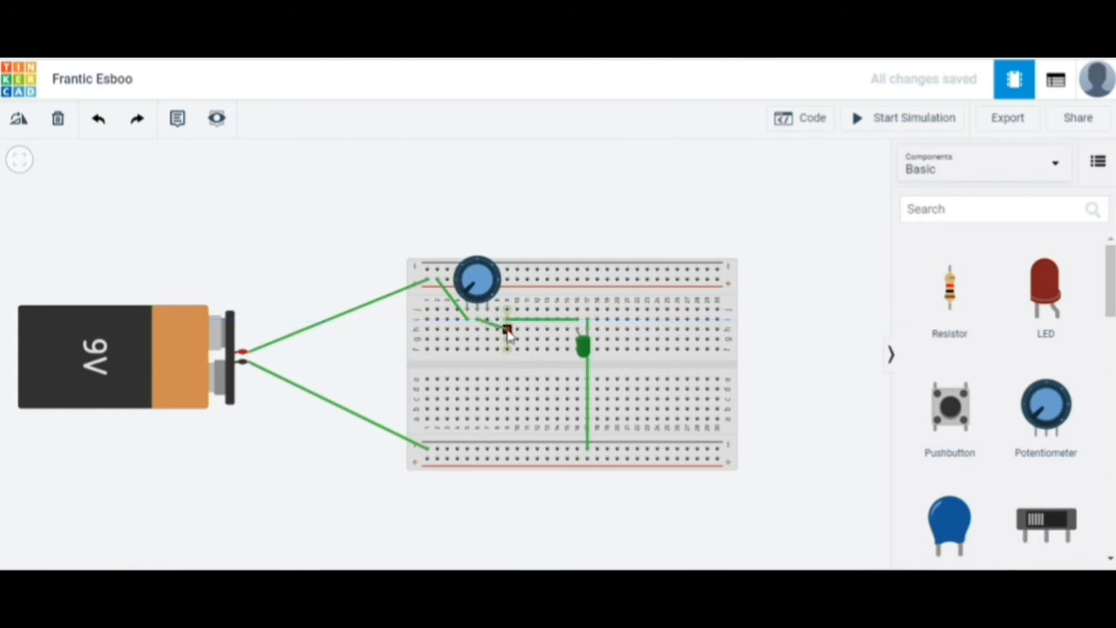
left_click(509, 330)
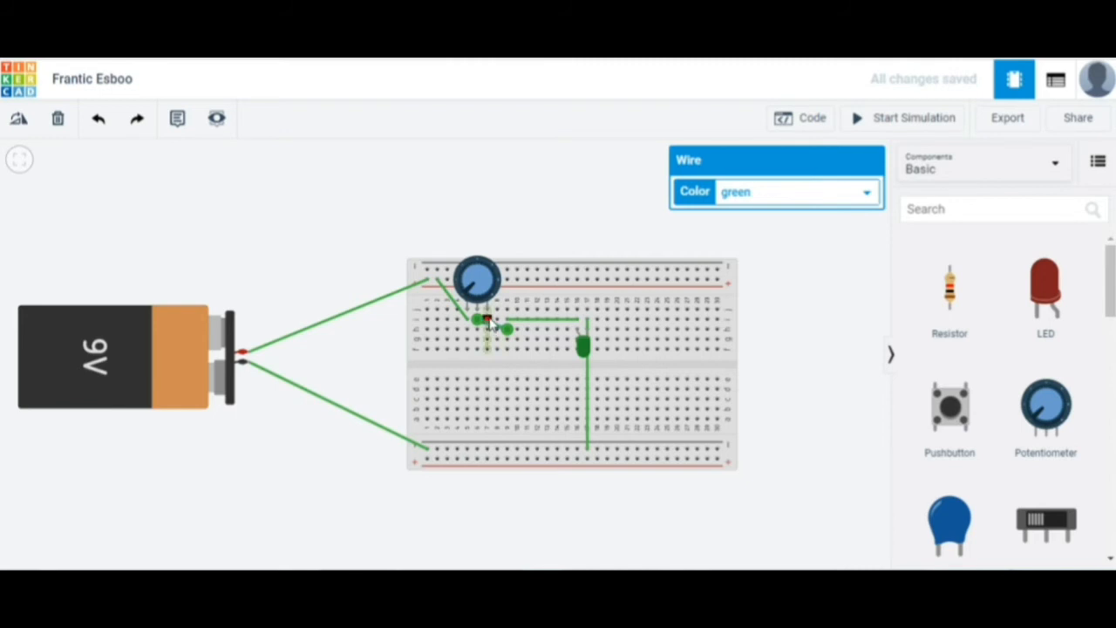
left_click(491, 323)
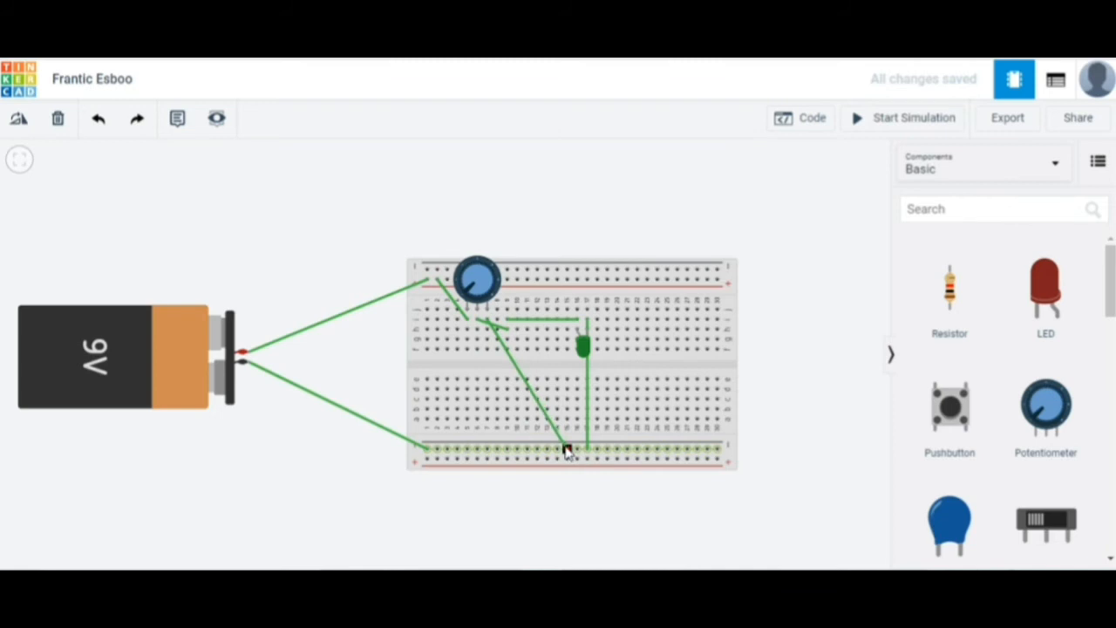
left_click(486, 451)
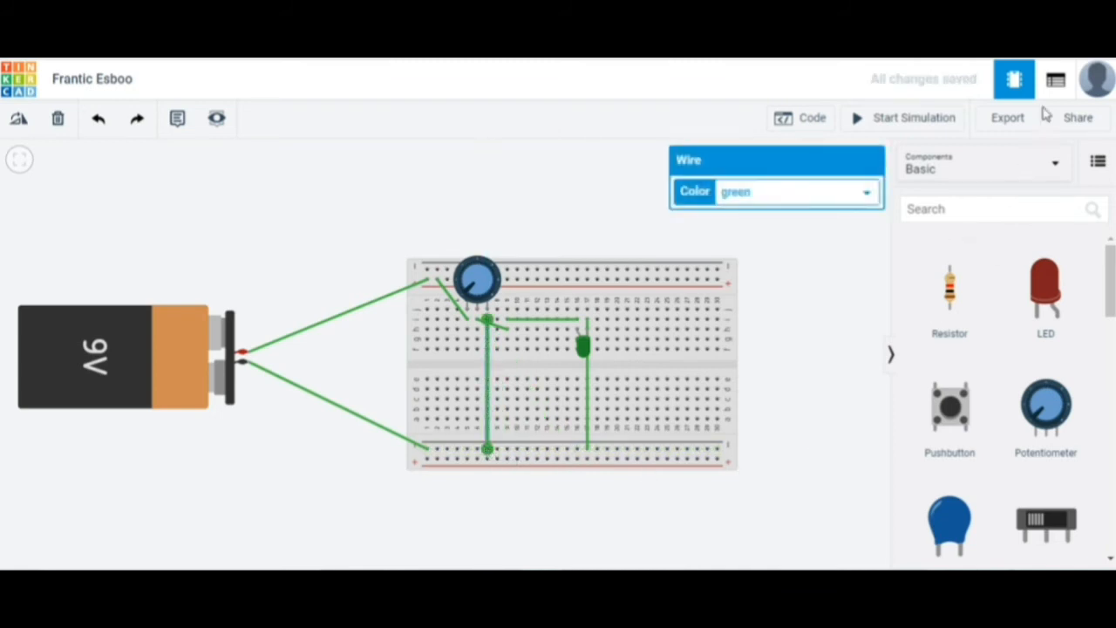
- Run the simulation, turn the potentiometer's knob back and forth to check its effect on the LED, and stop the simulation
left_click(910, 126)
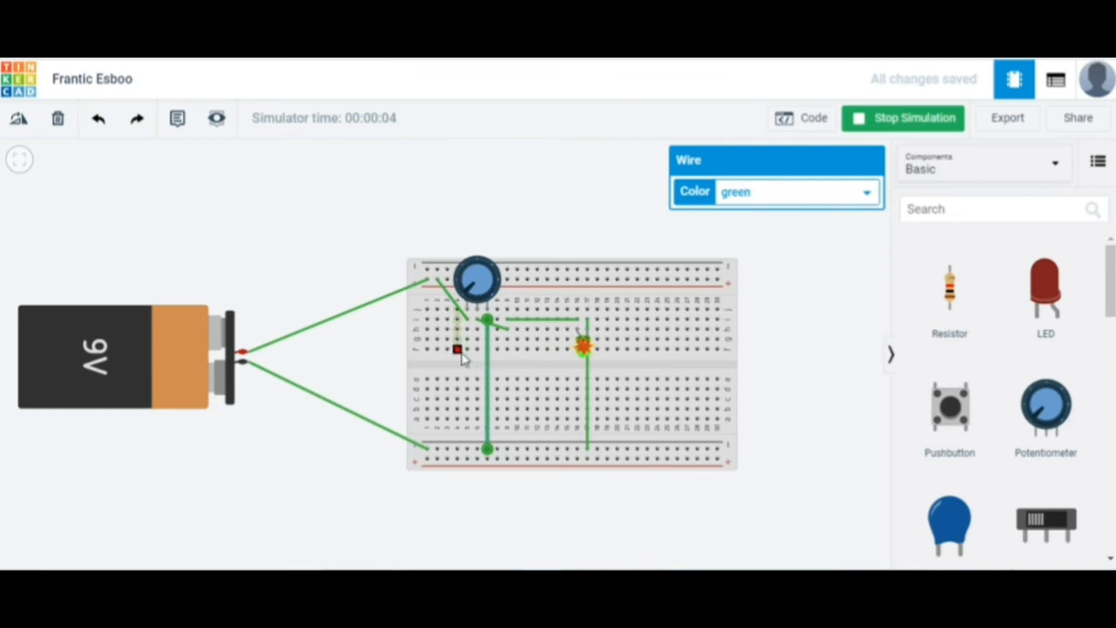
left_click(467, 297)
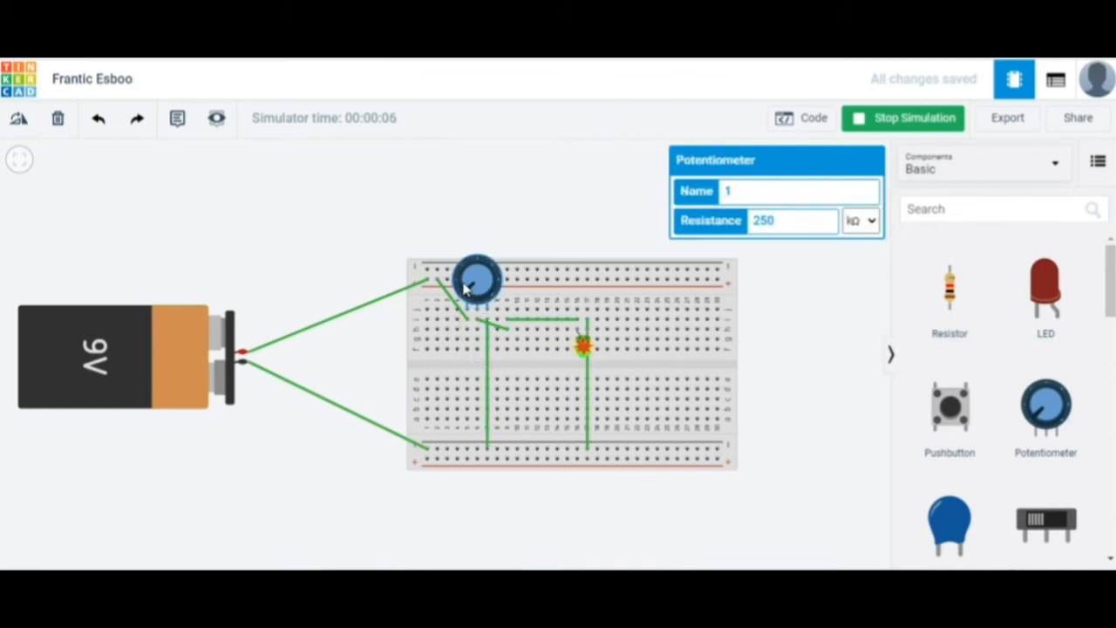
left_click_drag(469, 275, 467, 294)
left_click_drag(491, 281, 491, 301)
left_click_drag(498, 288, 496, 275)
left_click_drag(468, 298, 464, 288)
mouse_move(583, 349)
left_click_drag(471, 297, 464, 290)
left_click(908, 126)
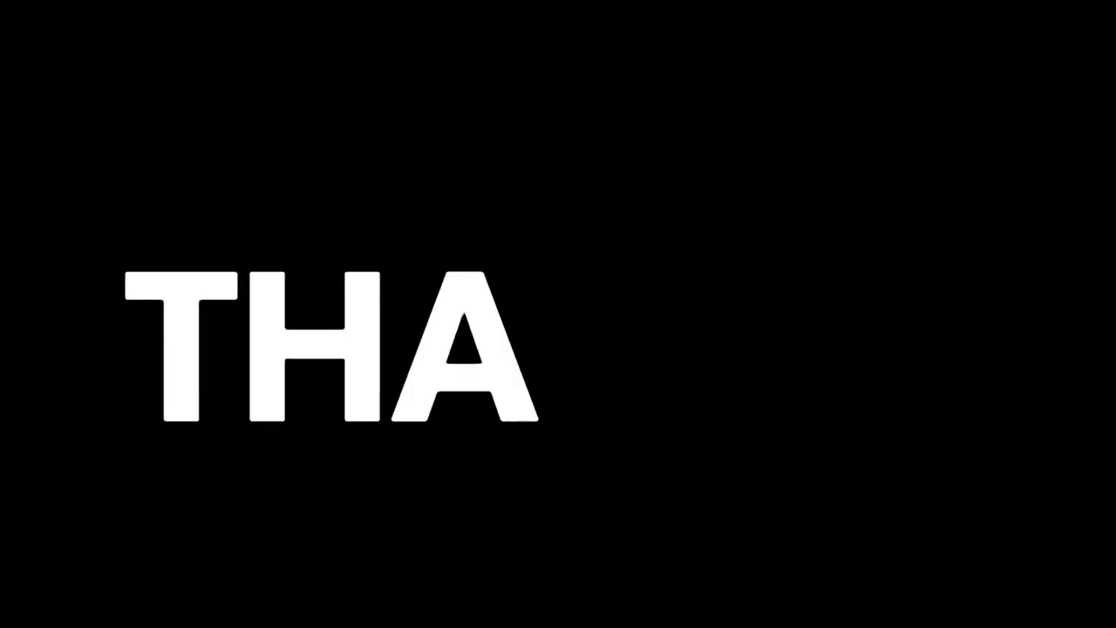